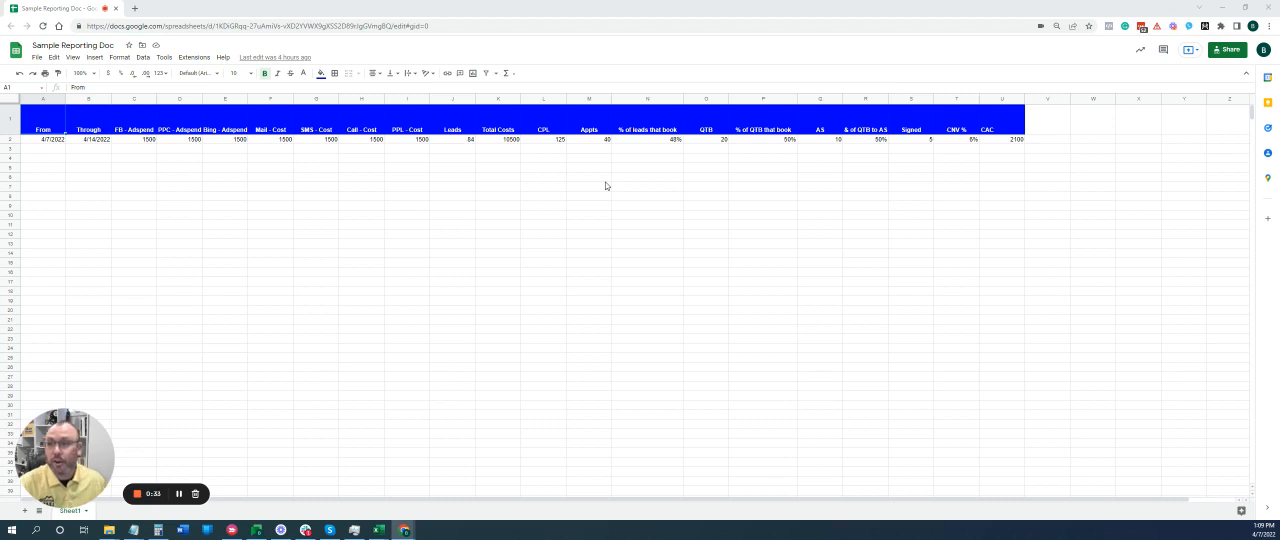
# Enter 4/14/2022 as the From date of the second reporting week in row 3.
pyautogui.click(57, 150)
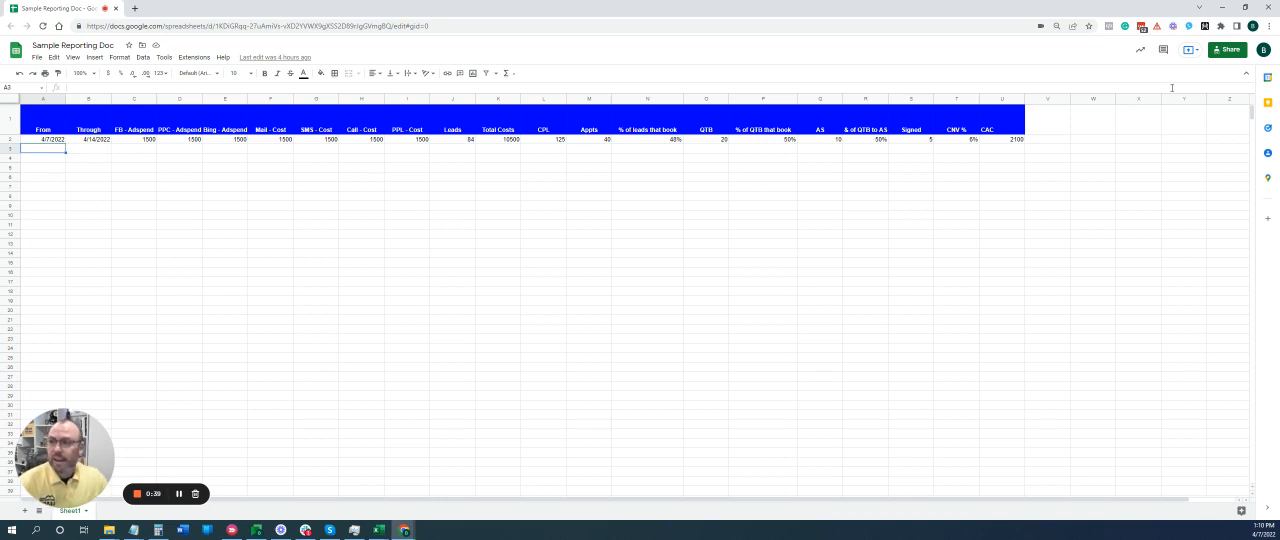
pyautogui.write('4/14/2022')
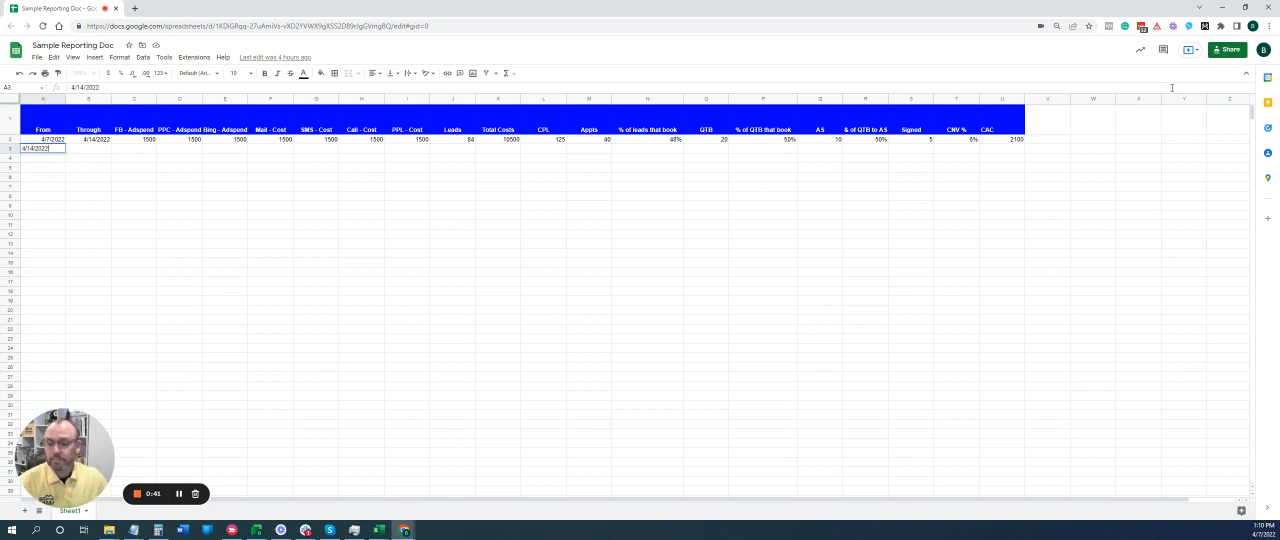
pyautogui.press('Tab')
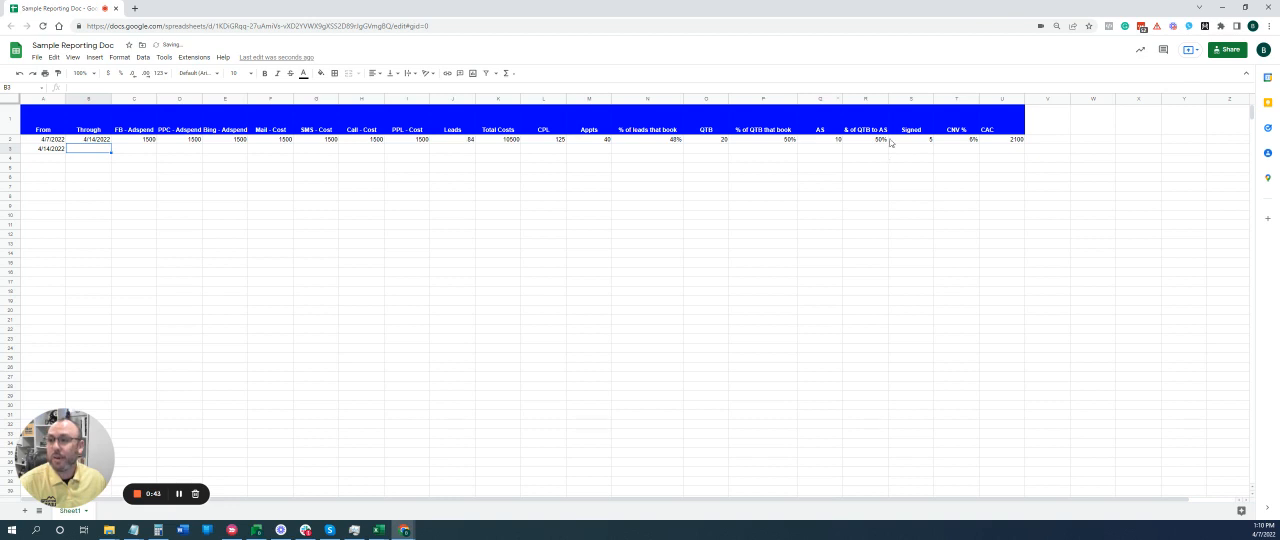
pyautogui.click(146, 140)
pyautogui.click(195, 140)
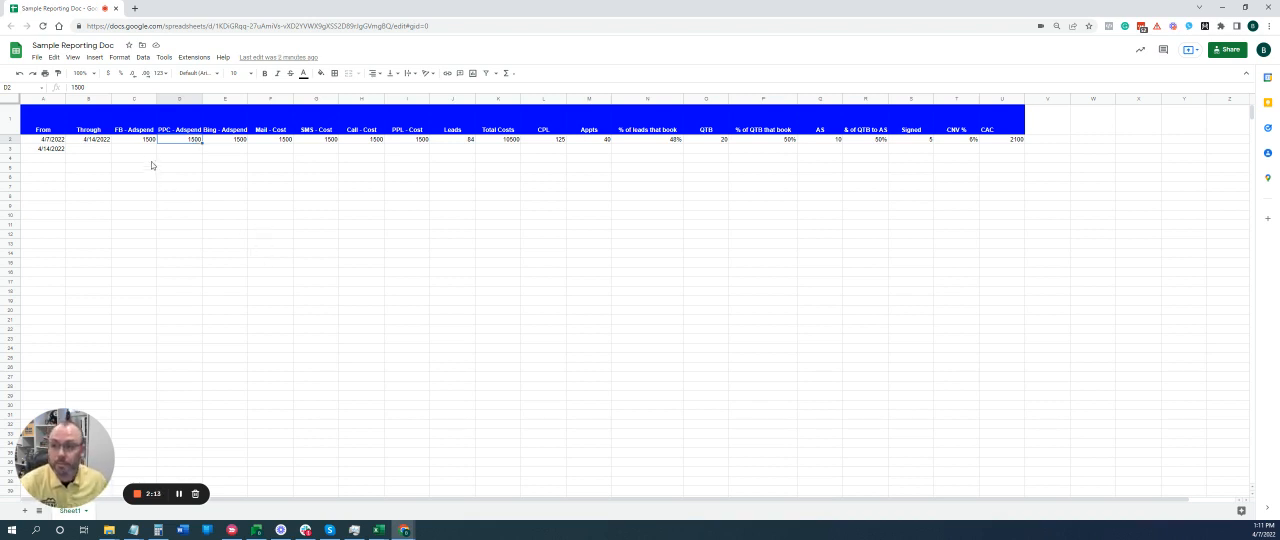
pyautogui.click(147, 142)
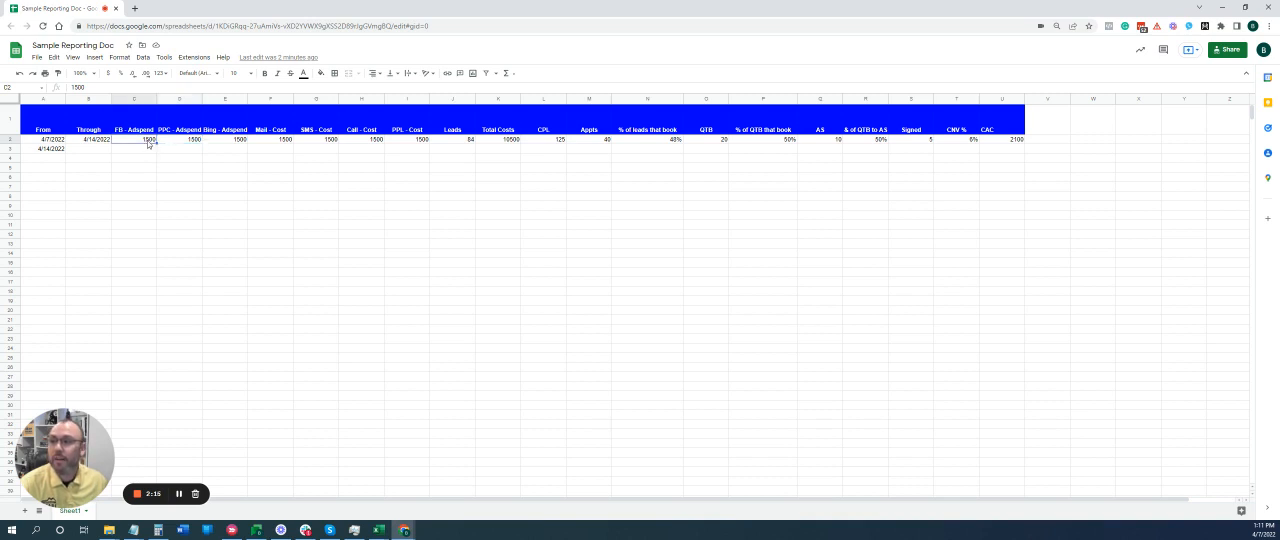
pyautogui.click(178, 144)
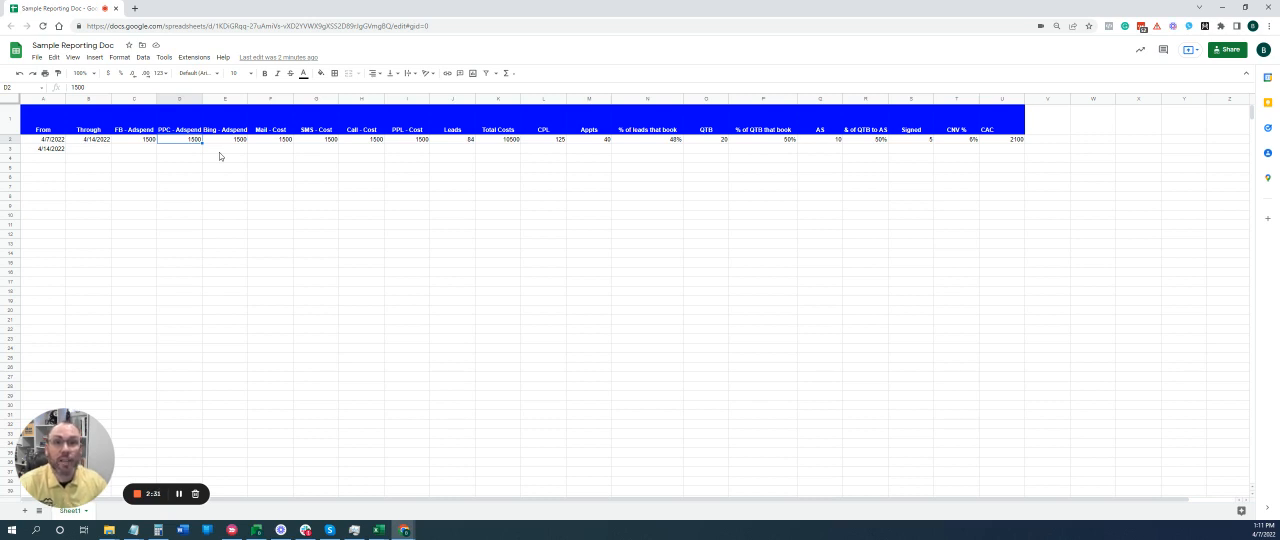
pyautogui.click(144, 142)
# Set the Mail - Cost in row 2 to 5000 and check the row's Total Costs against its cost columns.
pyautogui.click(289, 141)
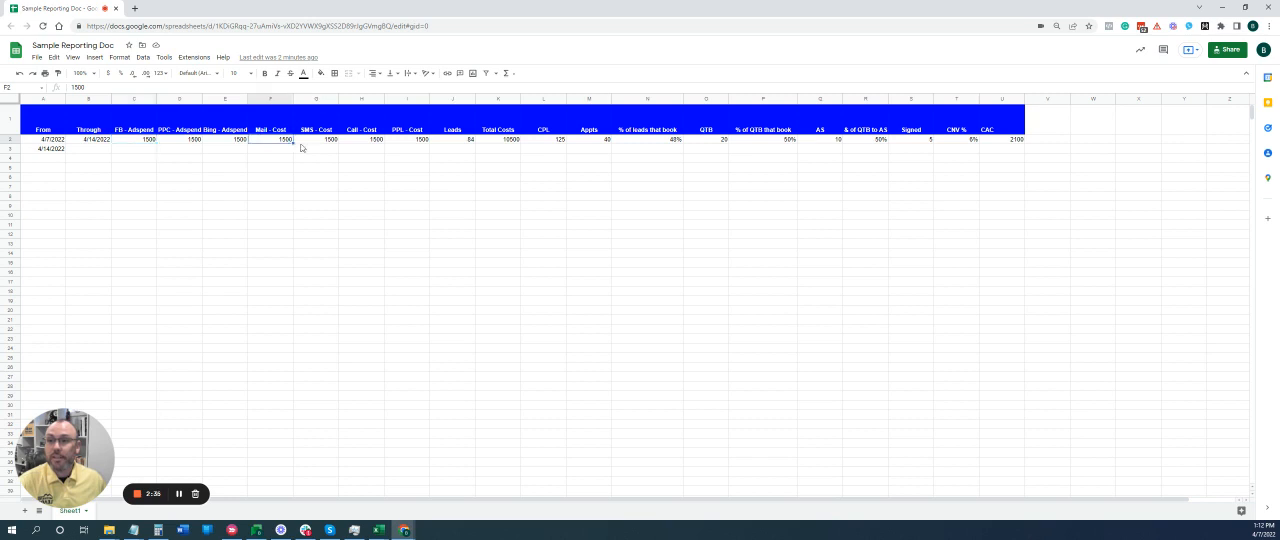
pyautogui.write('5000')
pyautogui.press('Return')
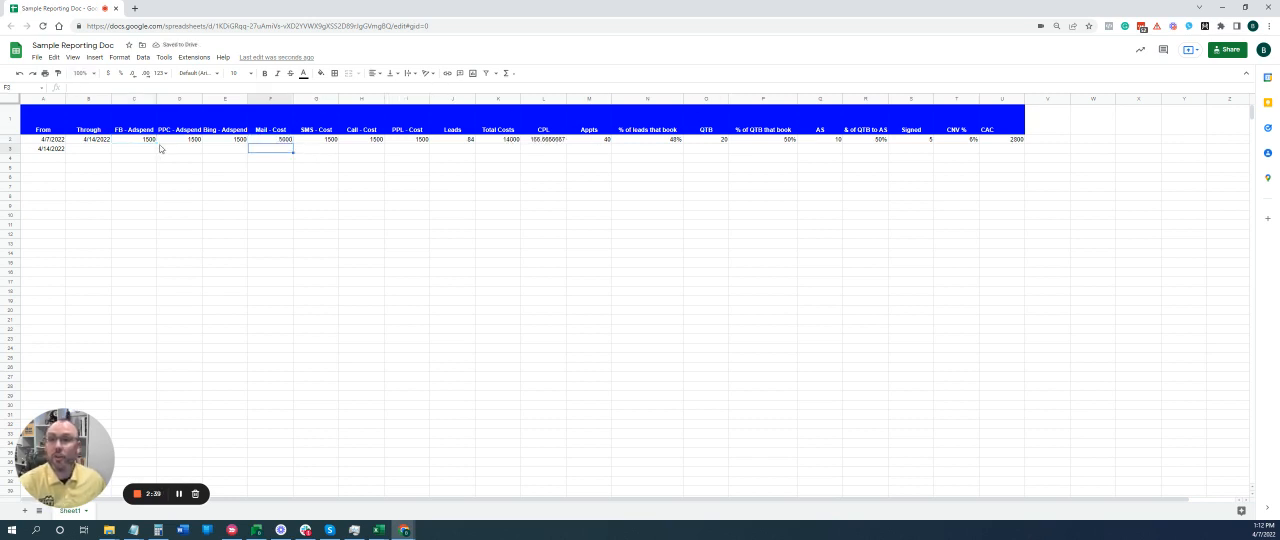
pyautogui.moveTo(146, 141); pyautogui.dragTo(410, 141)
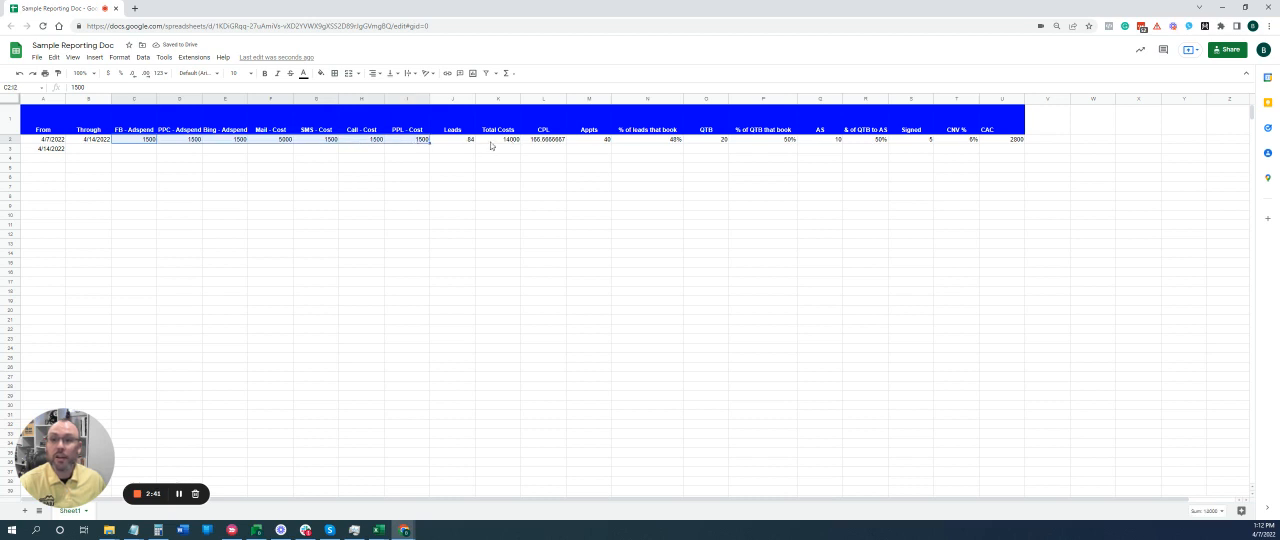
pyautogui.click(505, 141)
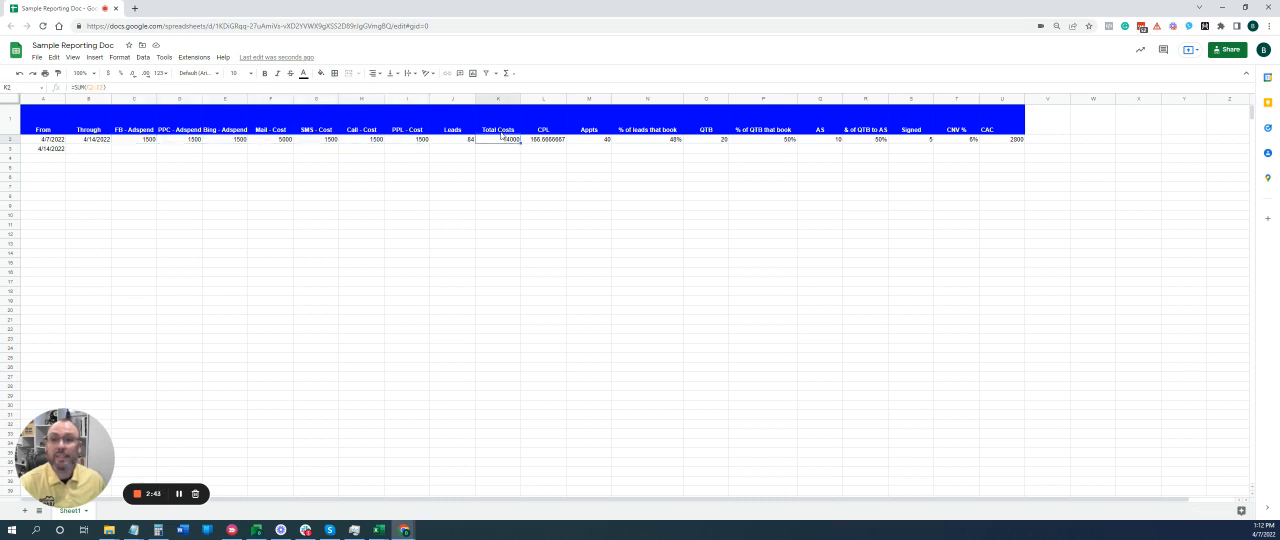
# Set the PPL - Cost in row 2 to 100 and check the row's Total Costs and CPL.
pyautogui.click(398, 141)
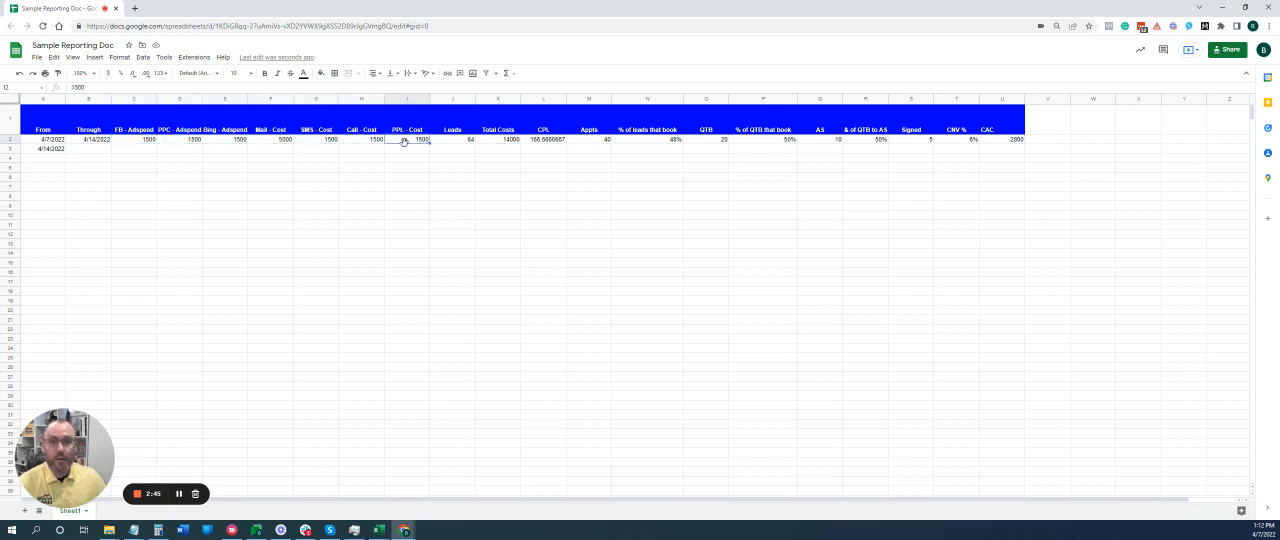
pyautogui.write('100')
pyautogui.press('Return')
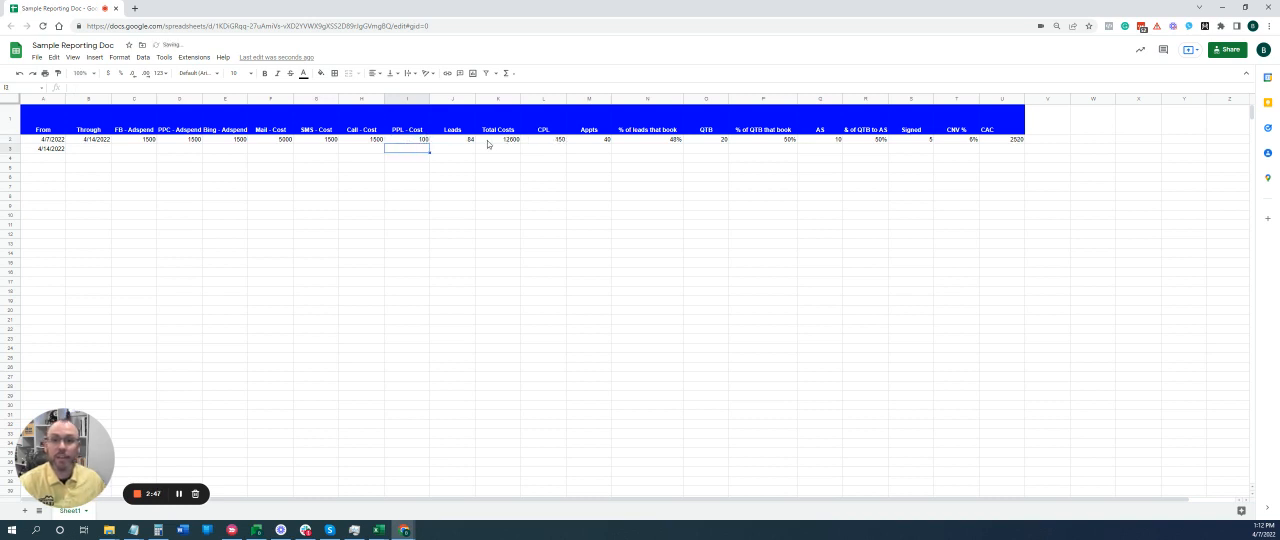
pyautogui.click(495, 142)
pyautogui.click(550, 141)
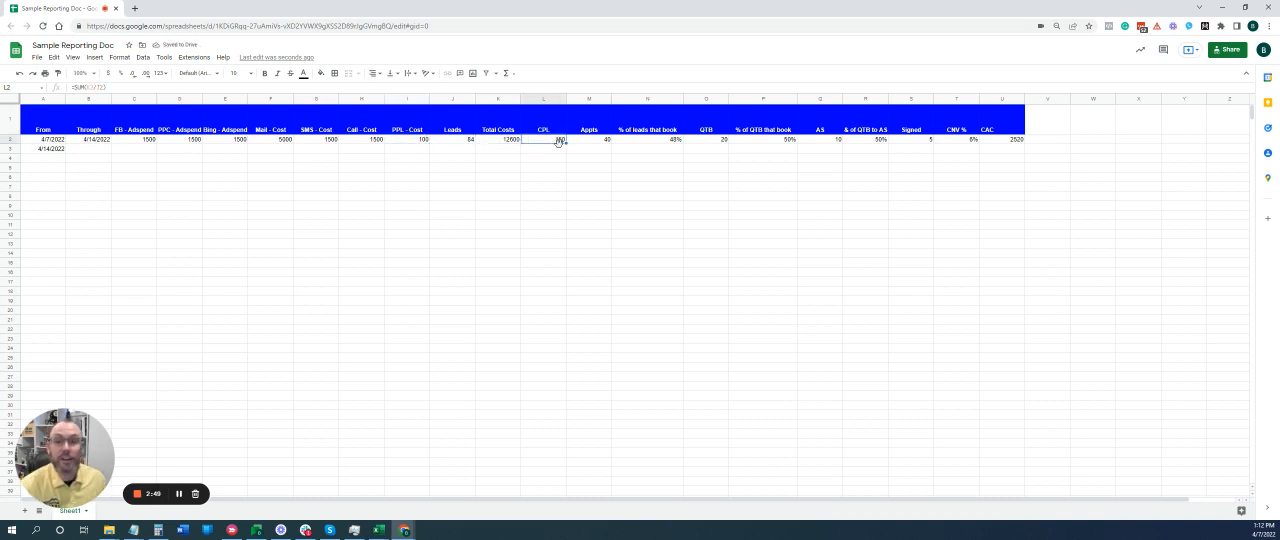
pyautogui.click(511, 142)
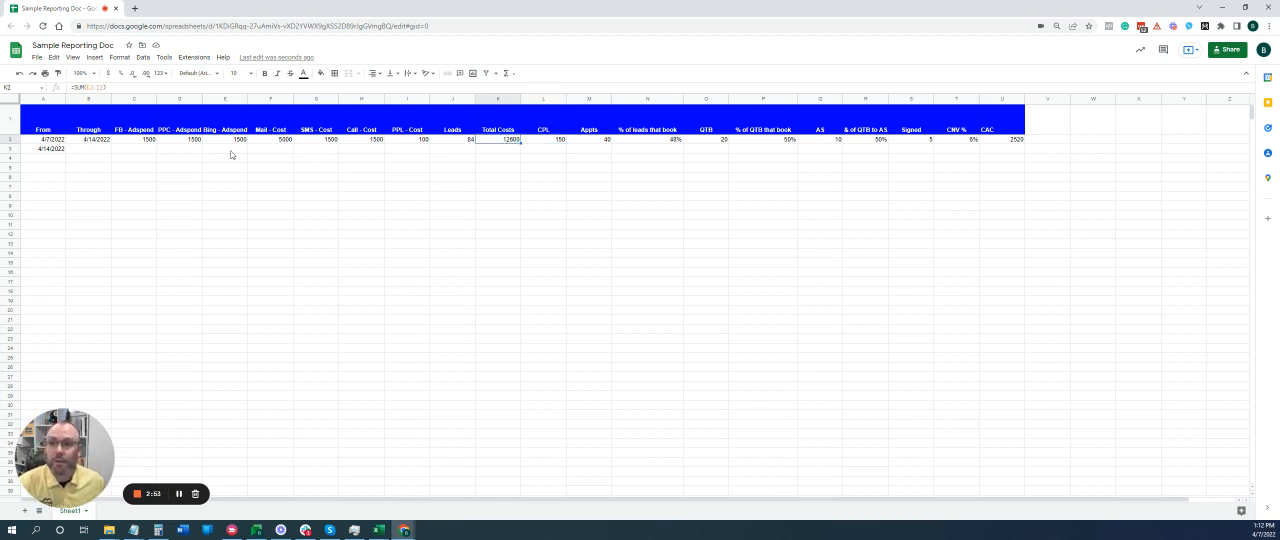
pyautogui.moveTo(150, 142); pyautogui.dragTo(426, 148)
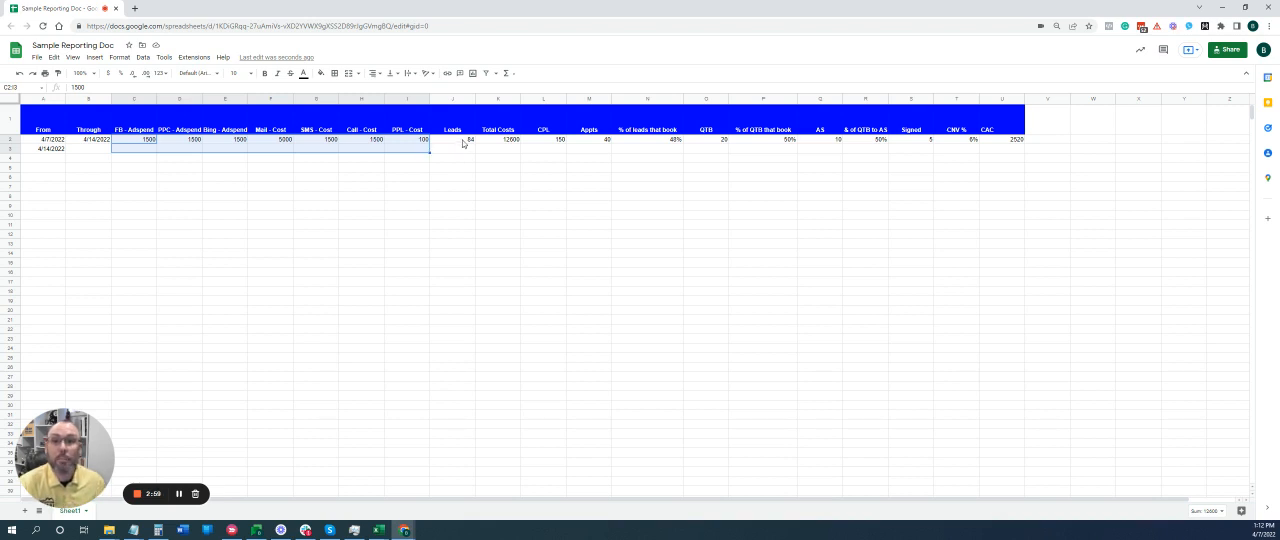
# Set the Leads count in row 2 to 100 and check the row's Total Costs and CPL.
pyautogui.click(463, 142)
pyautogui.write('100')
pyautogui.press('Return')
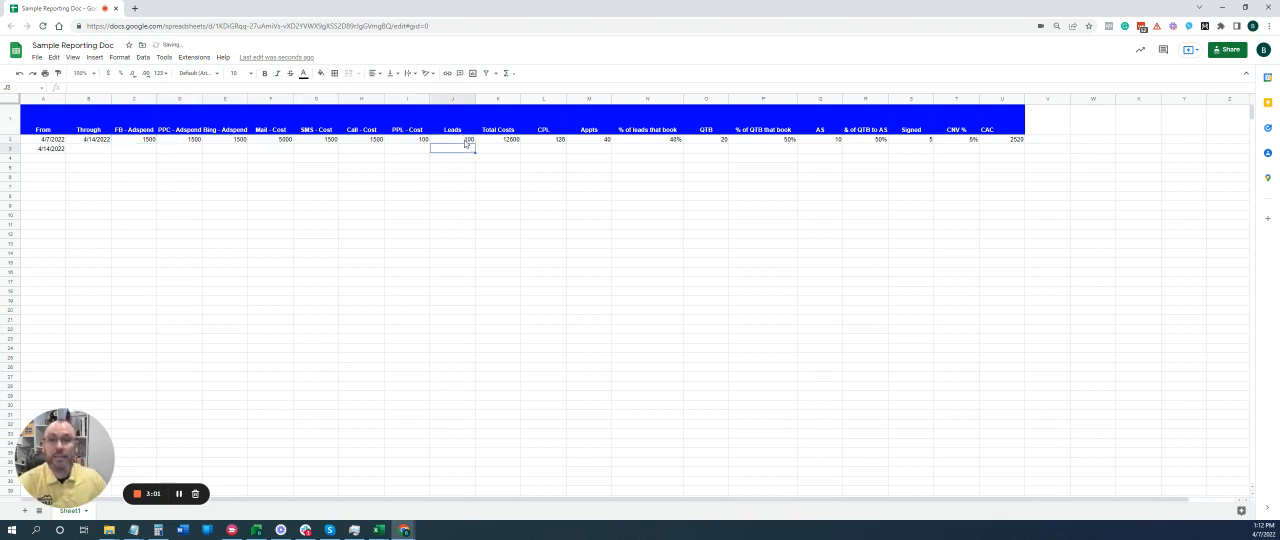
pyautogui.click(509, 141)
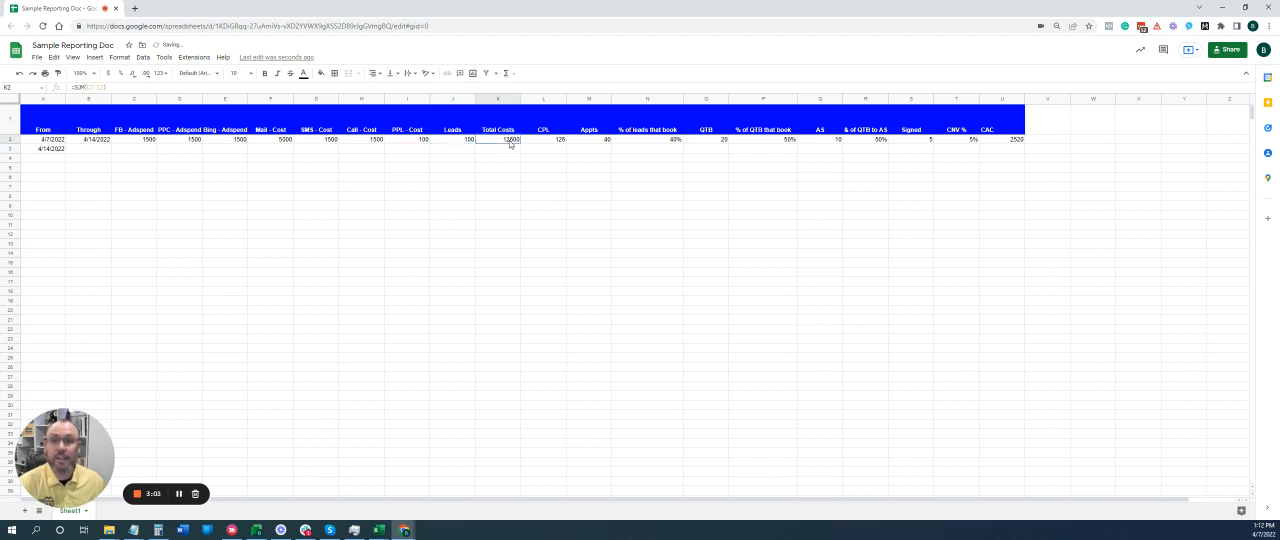
pyautogui.click(555, 142)
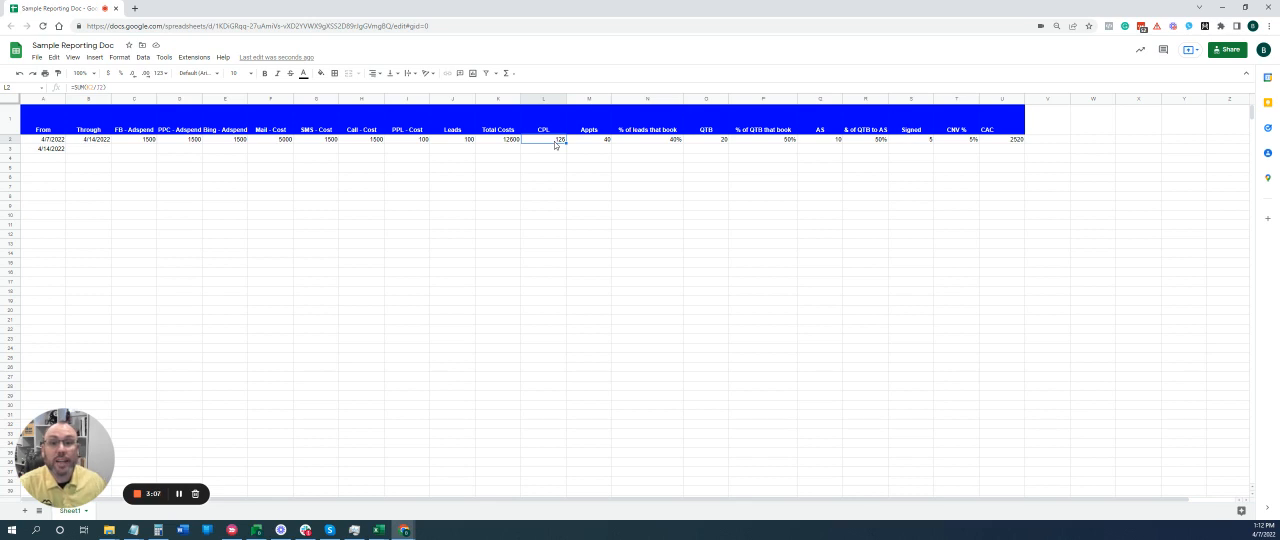
# Set the Appts count in row 2 to 30.
pyautogui.click(603, 140)
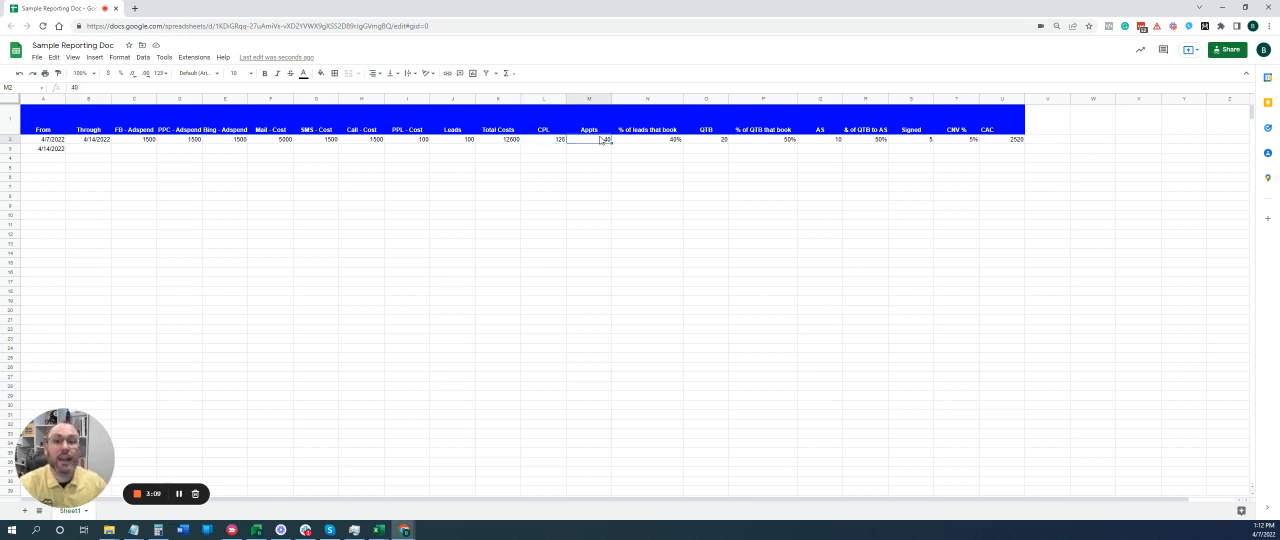
pyautogui.write('30')
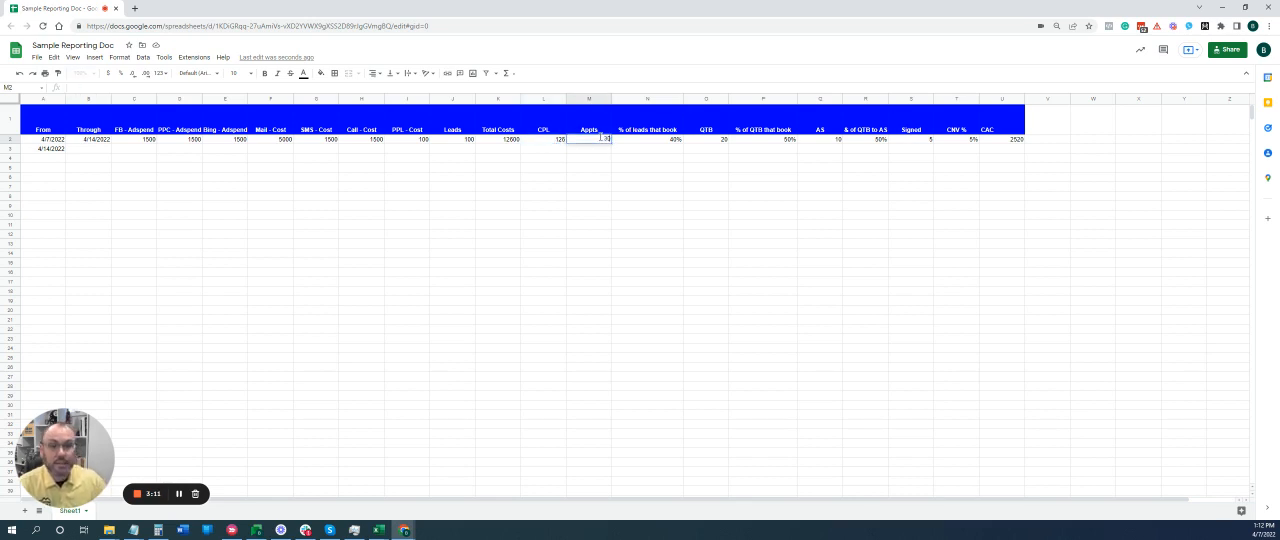
pyautogui.press('Return')
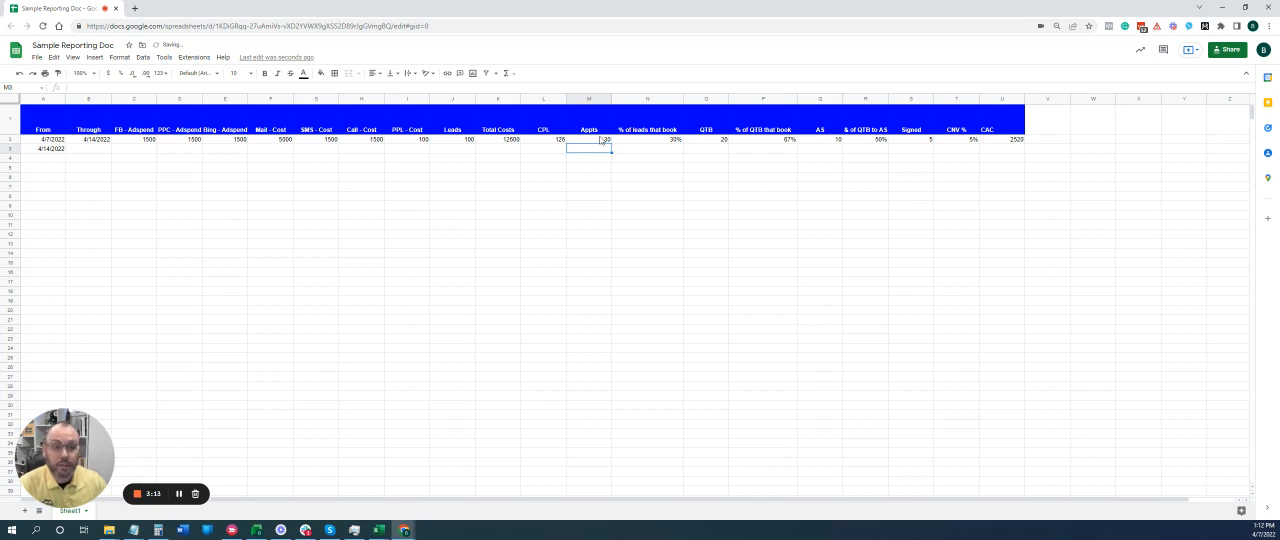
pyautogui.write('50')
pyautogui.press('Return')
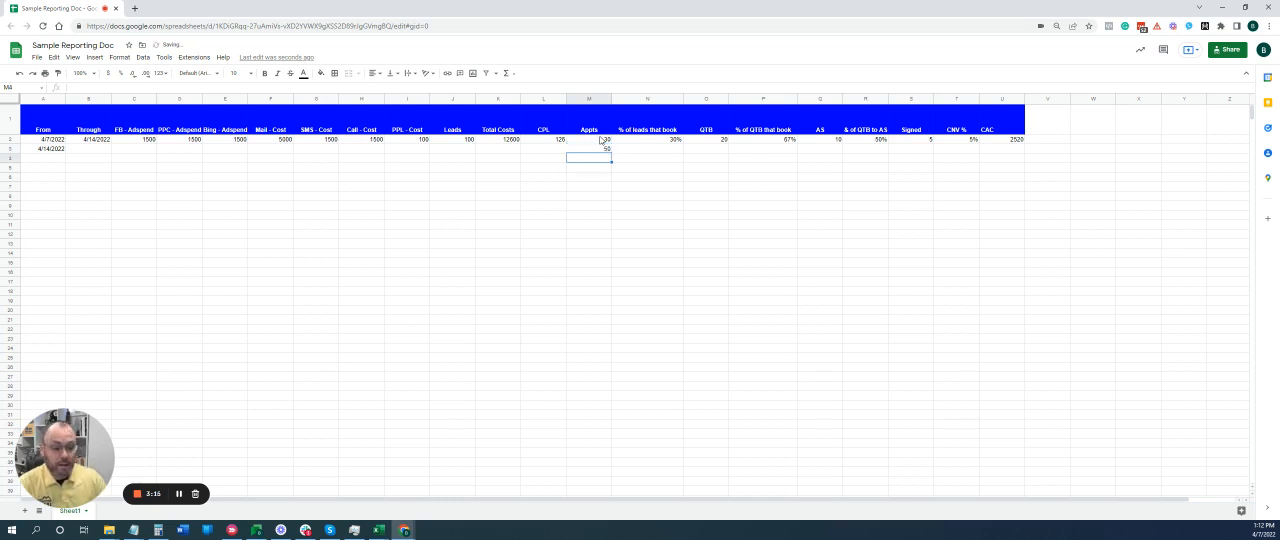
pyautogui.hotkey('ctrl', 'z')
# Set the Appts count in row 2 to 50 and check the formula for the percentage of leads that book.
pyautogui.click(603, 140)
pyautogui.write('50')
pyautogui.press('Return')
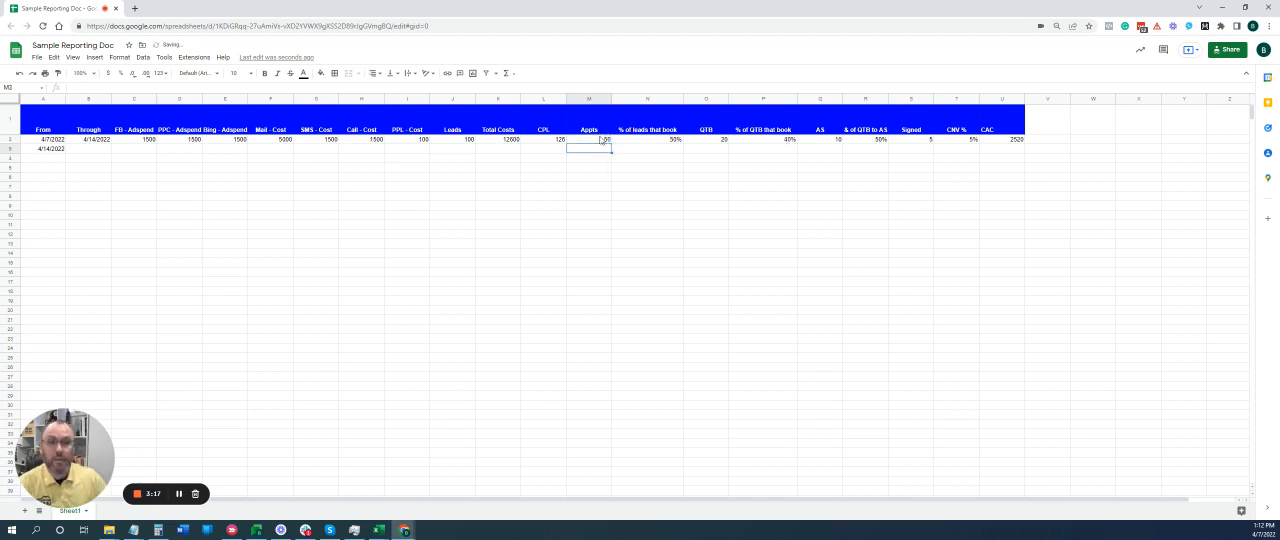
pyautogui.click(667, 142)
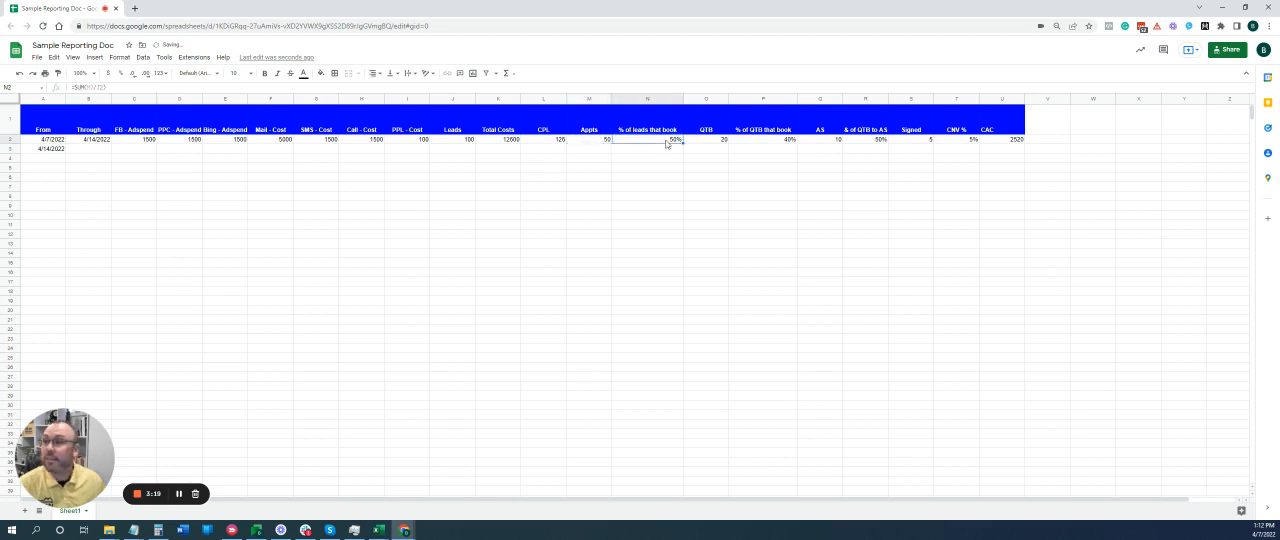
pyautogui.click(604, 141)
pyautogui.click(666, 141)
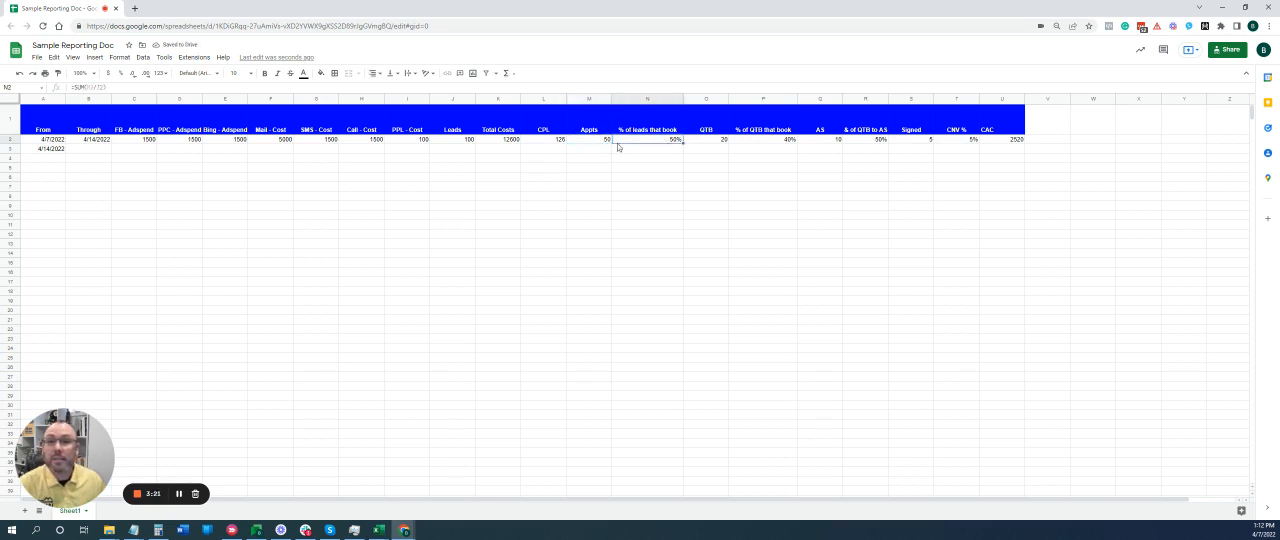
pyautogui.click(595, 145)
pyautogui.click(656, 140)
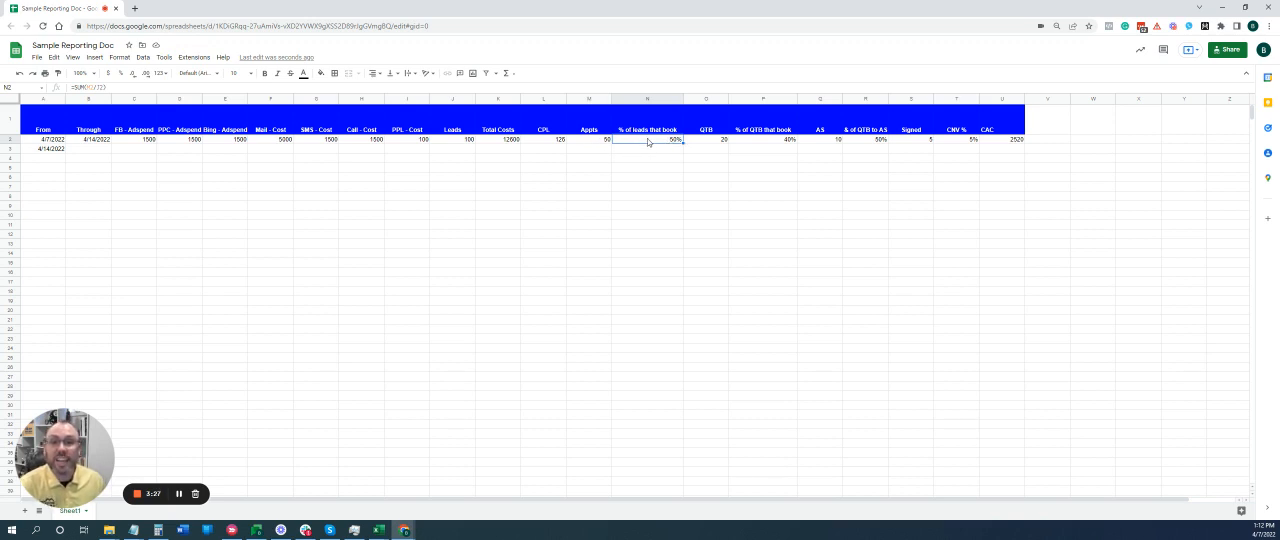
pyautogui.click(707, 141)
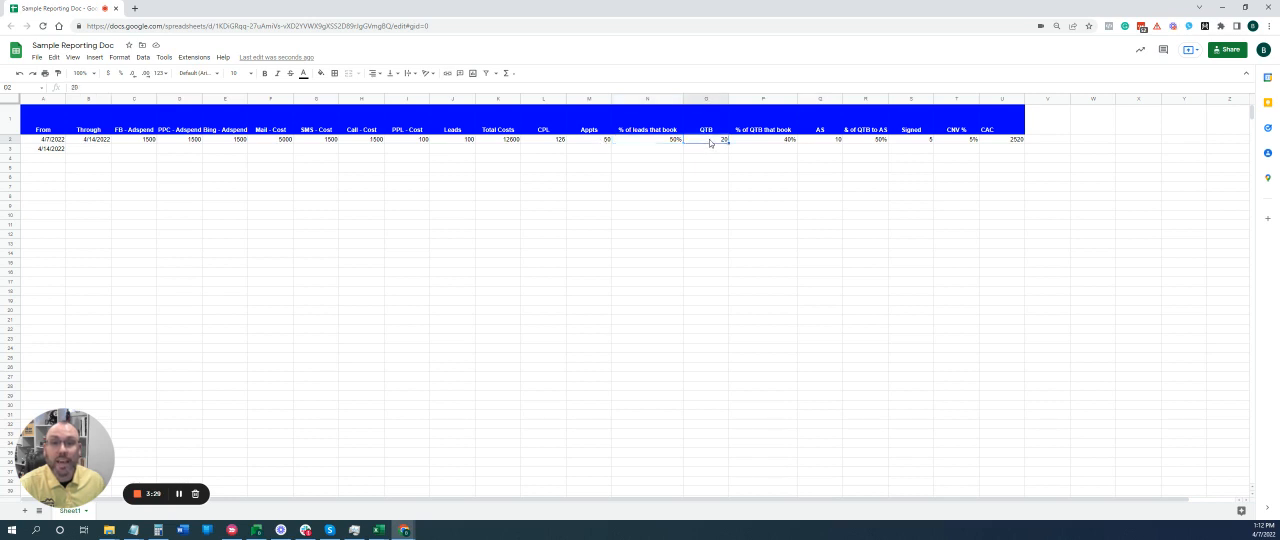
pyautogui.click(180, 494)
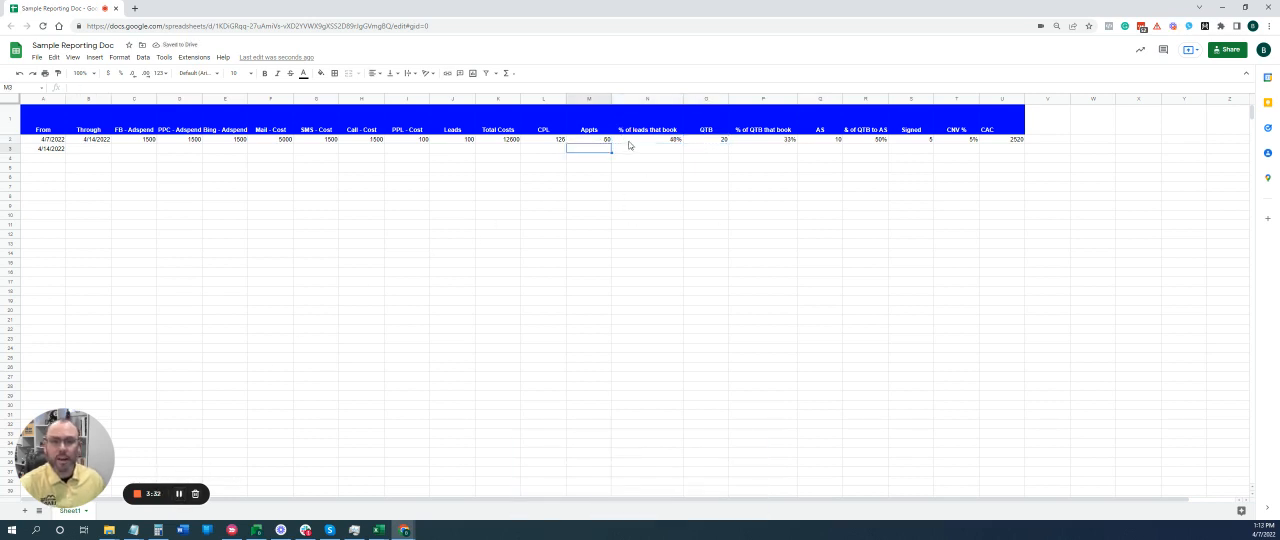
# Set the Appts count in row 2 to 30, and check the row's CPL and percentage of leads that book.
pyautogui.click(592, 141)
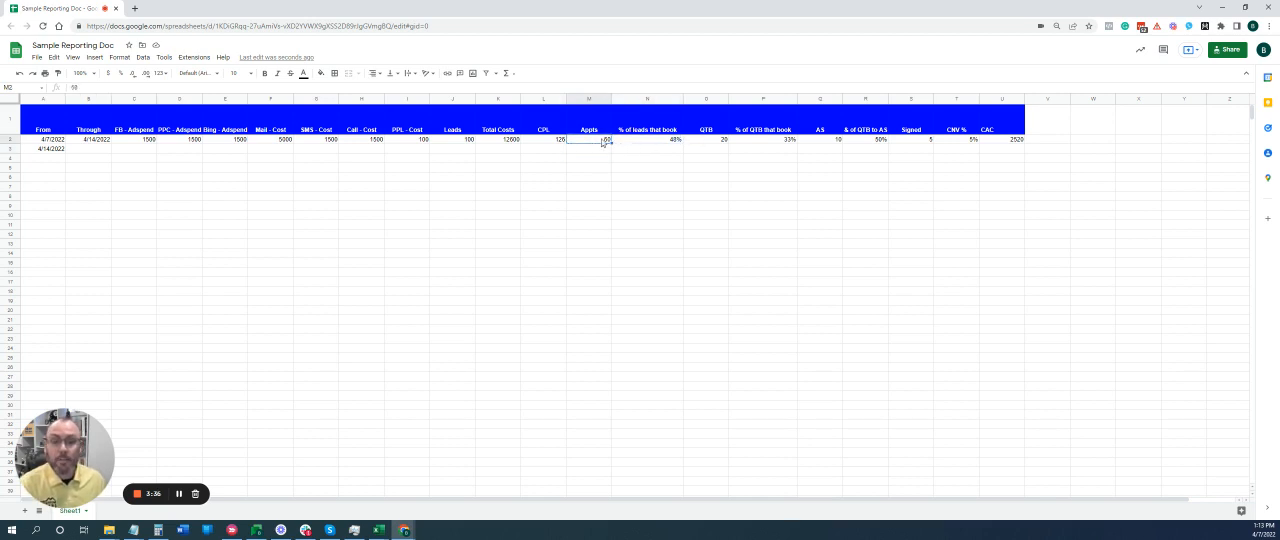
pyautogui.write('30')
pyautogui.press('Return')
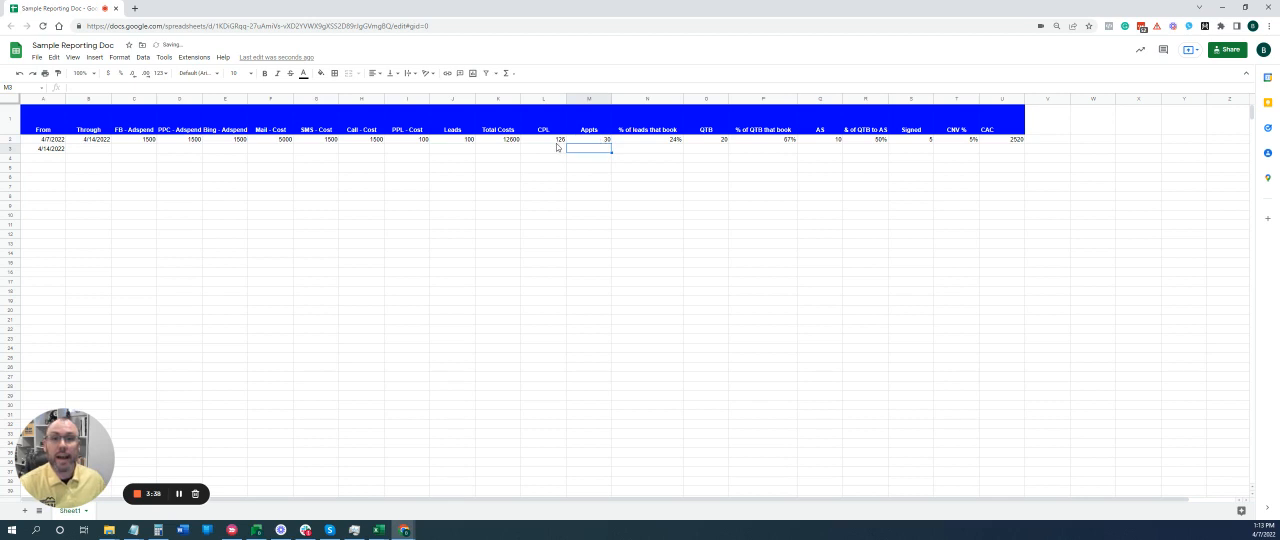
pyautogui.click(557, 141)
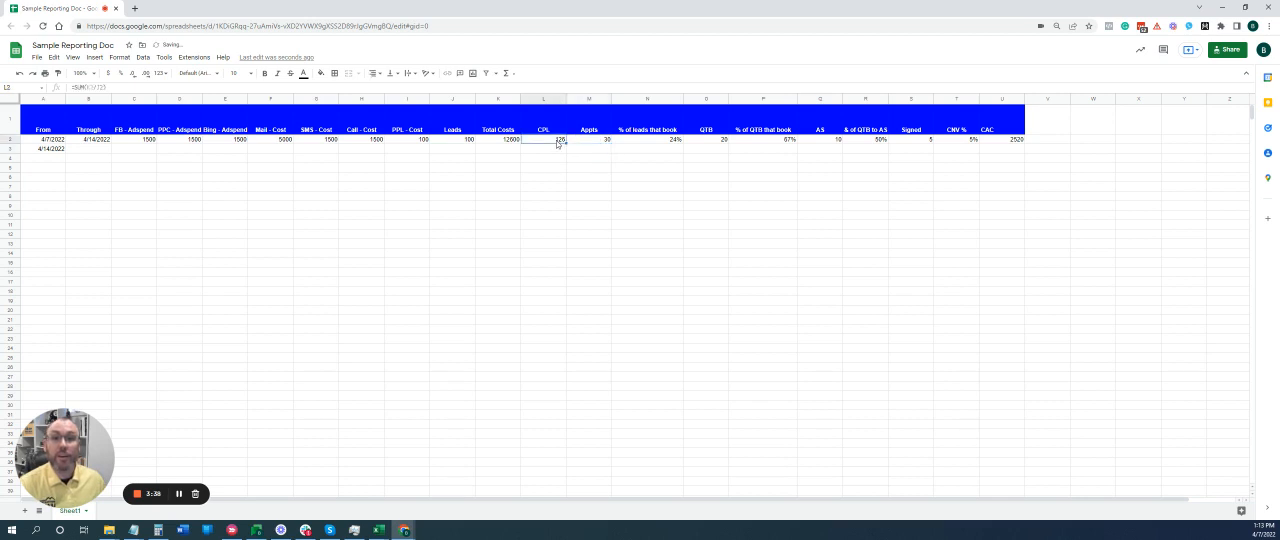
pyautogui.click(657, 143)
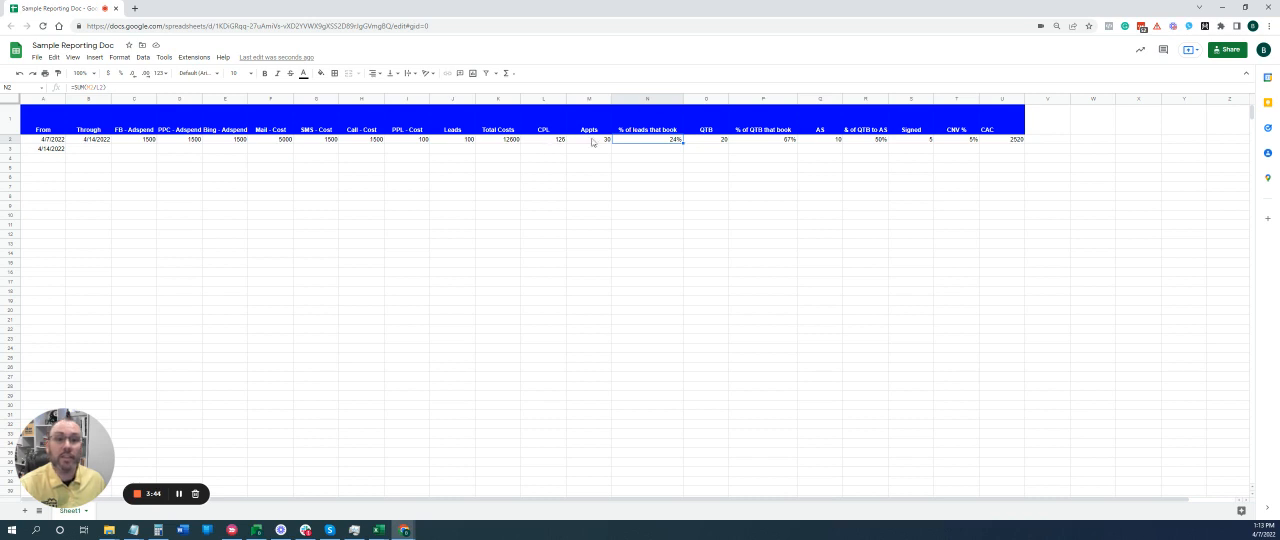
# Set the QTB count in row 2 to 5 and check the percentage of QTB that book.
pyautogui.click(722, 142)
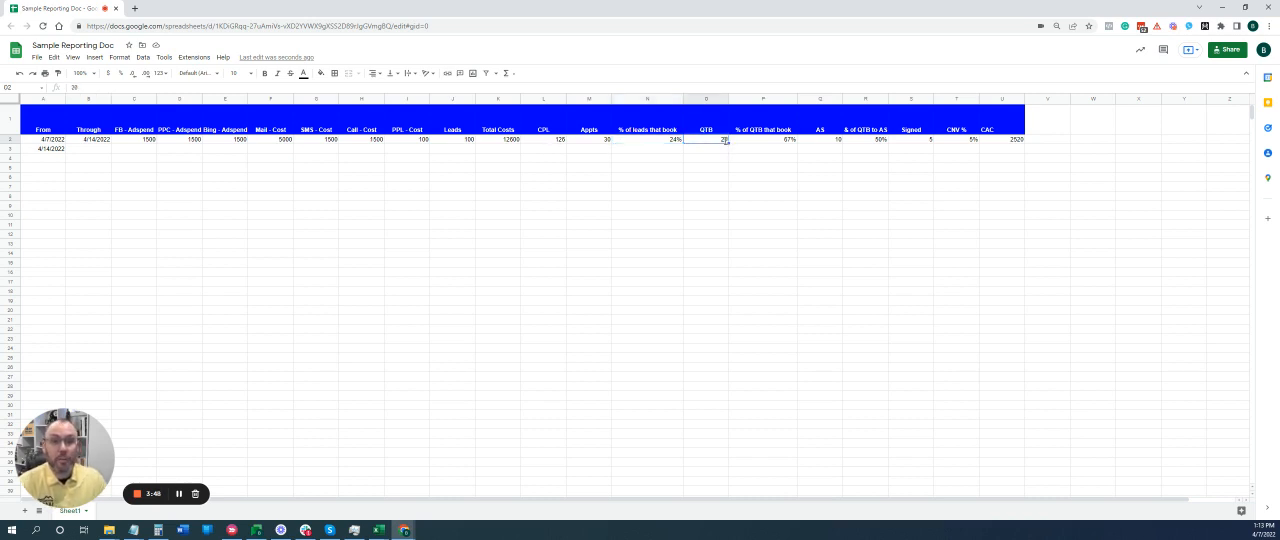
pyautogui.write('5')
pyautogui.click(762, 142)
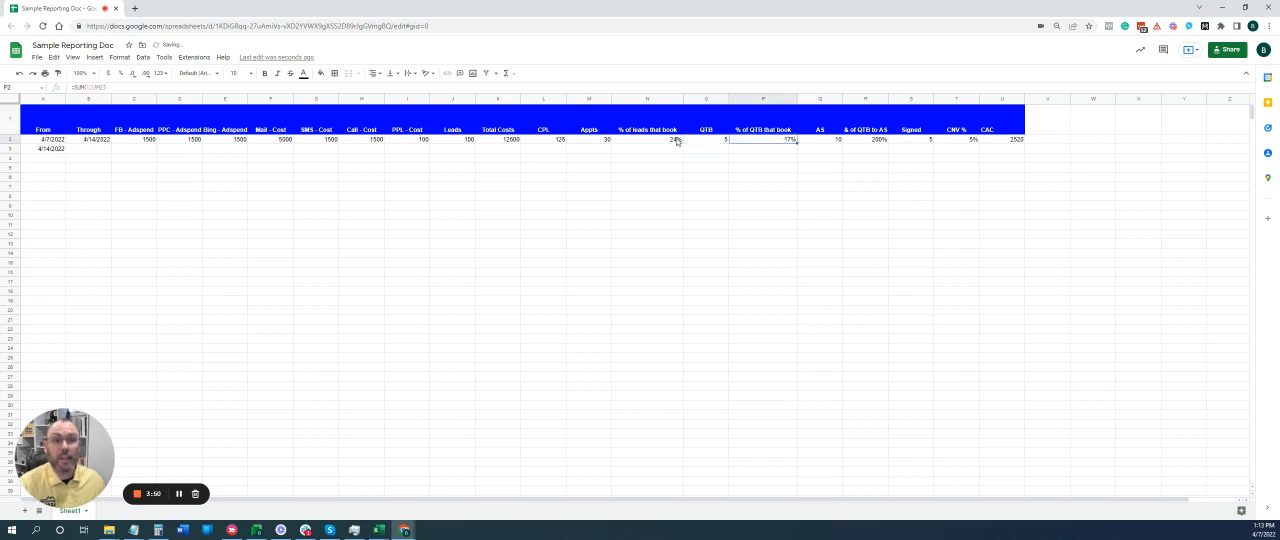
pyautogui.click(719, 142)
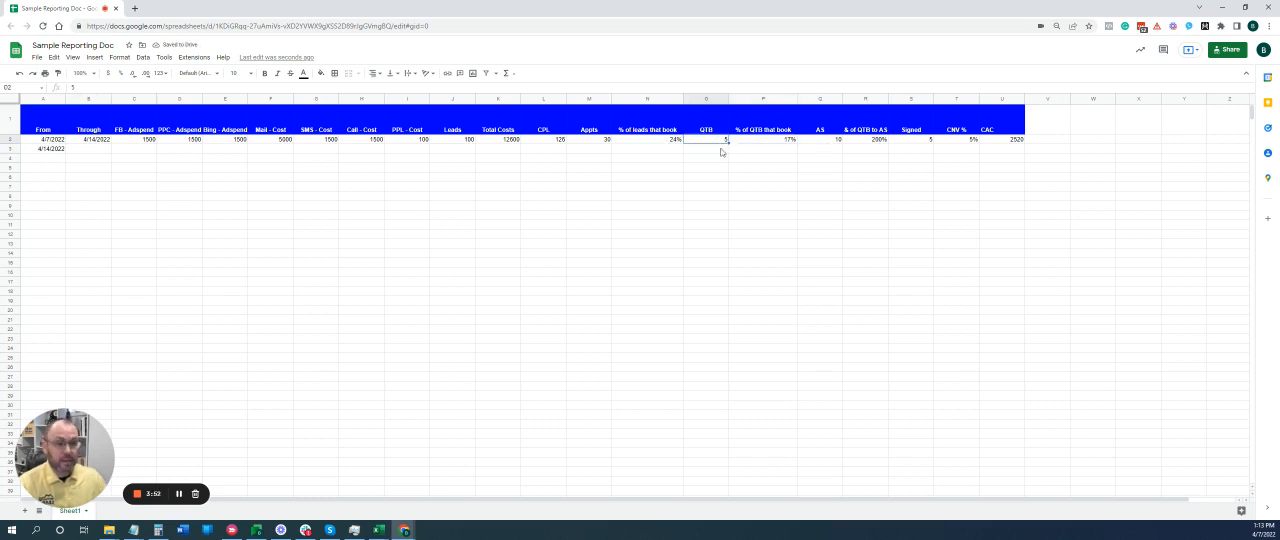
# Check the AS, Signed and CPL cells in row 2 and set the Appts count to 50.
pyautogui.click(830, 142)
pyautogui.click(924, 143)
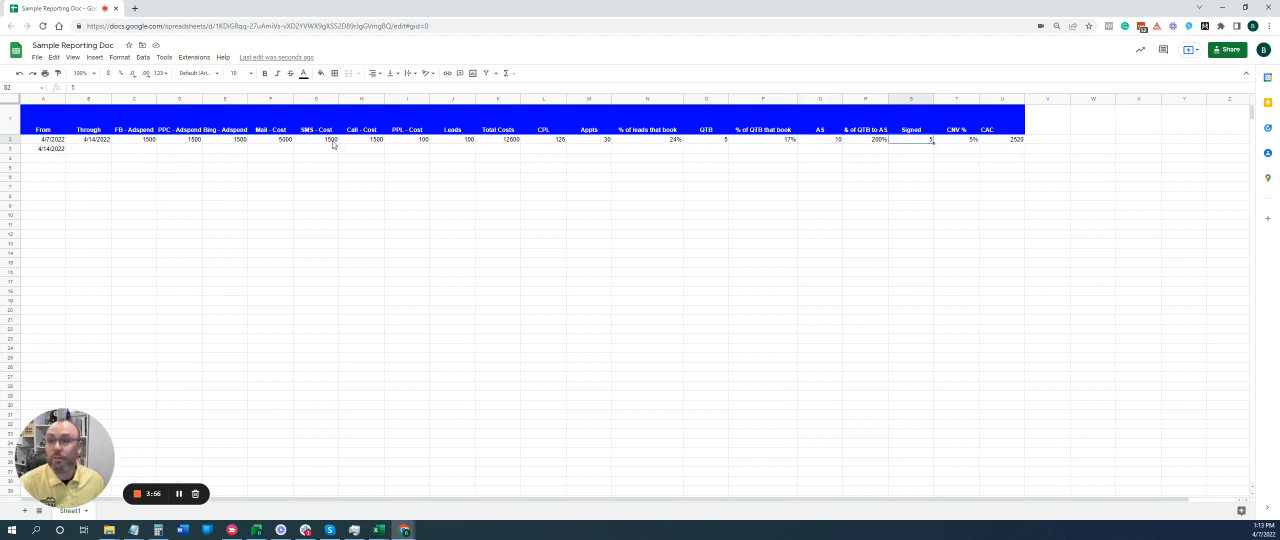
pyautogui.click(553, 142)
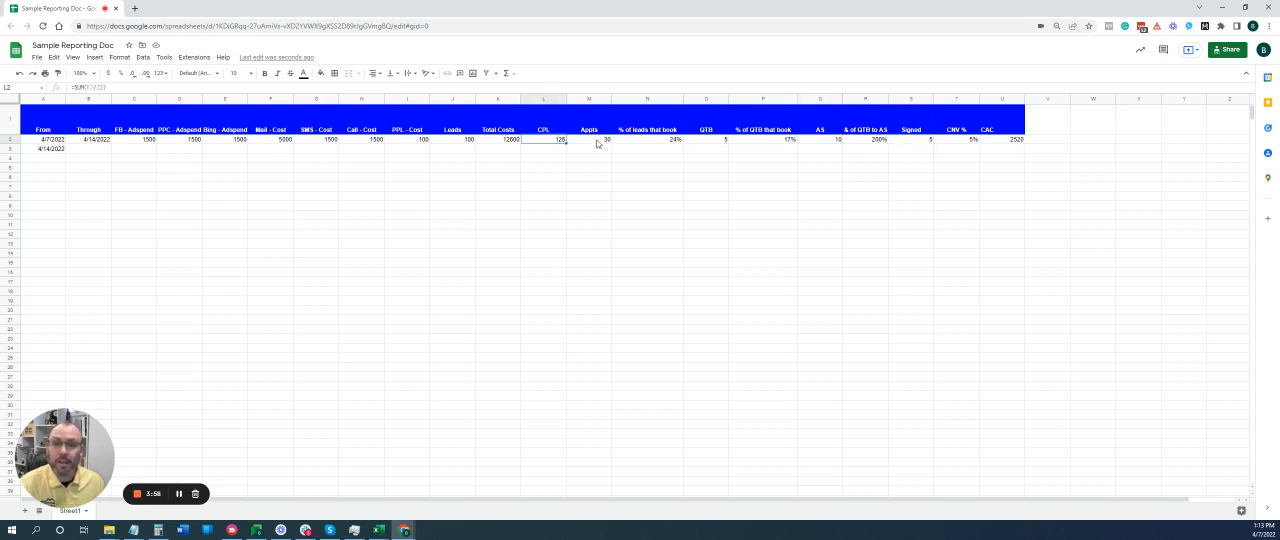
pyautogui.click(600, 144)
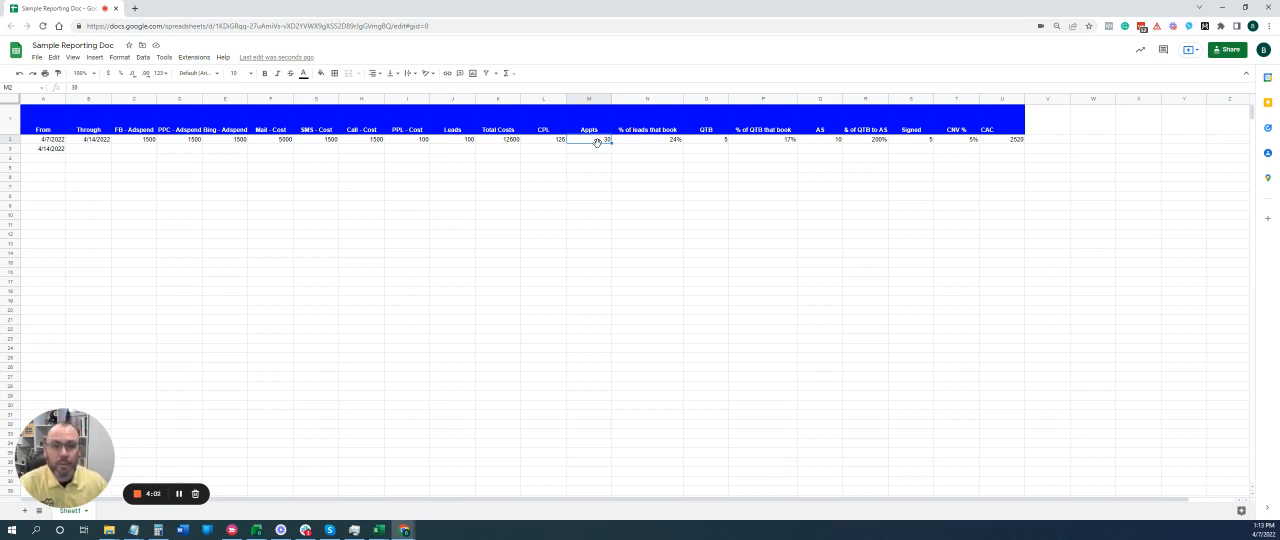
pyautogui.write('50')
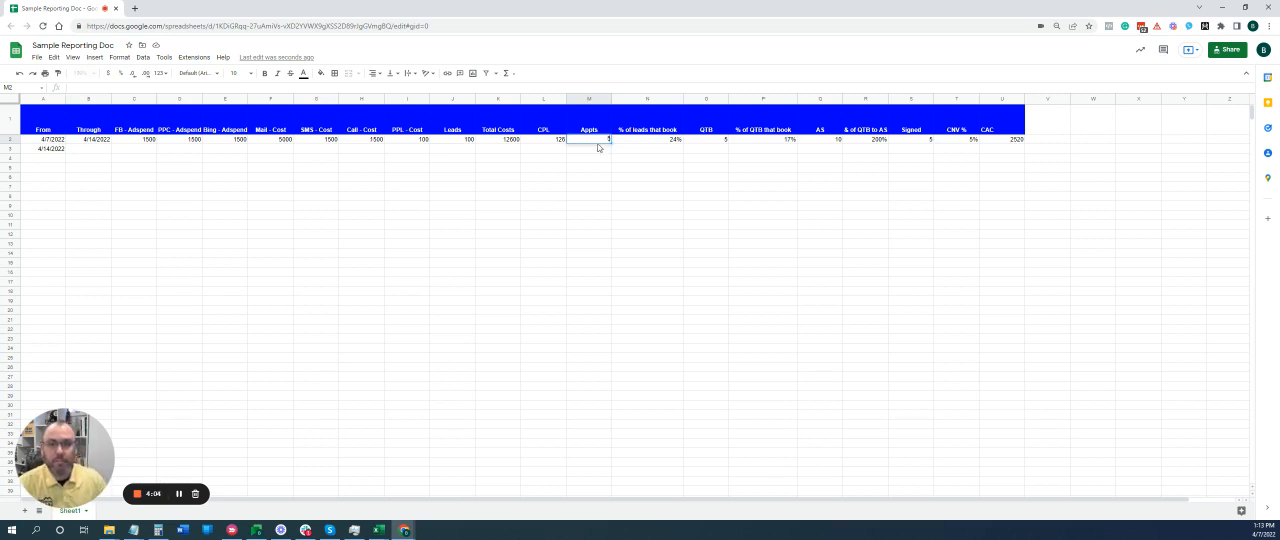
pyautogui.press('Return')
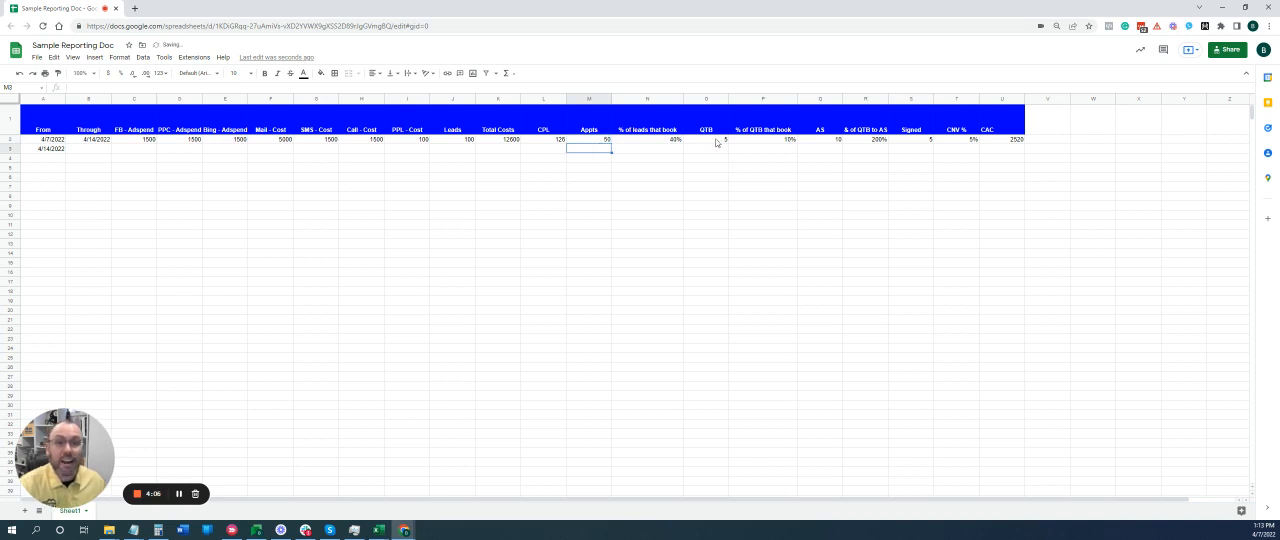
# Set the QTB count in row 2 to 25 and check the row's AS, CNV % and CAC cells.
pyautogui.click(717, 141)
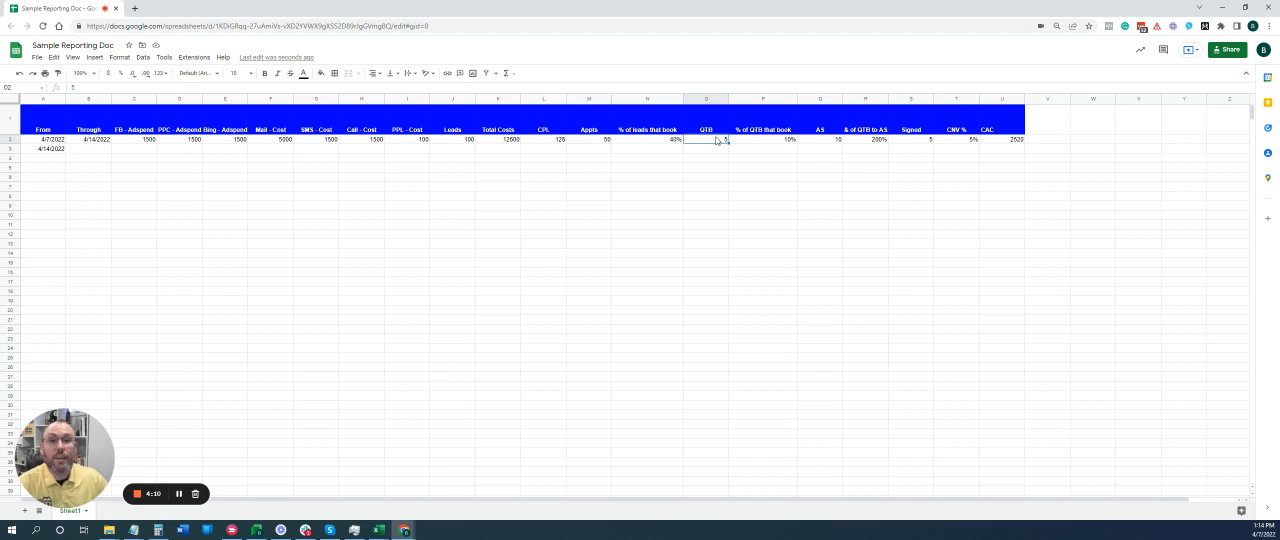
pyautogui.write('25')
pyautogui.press('Return')
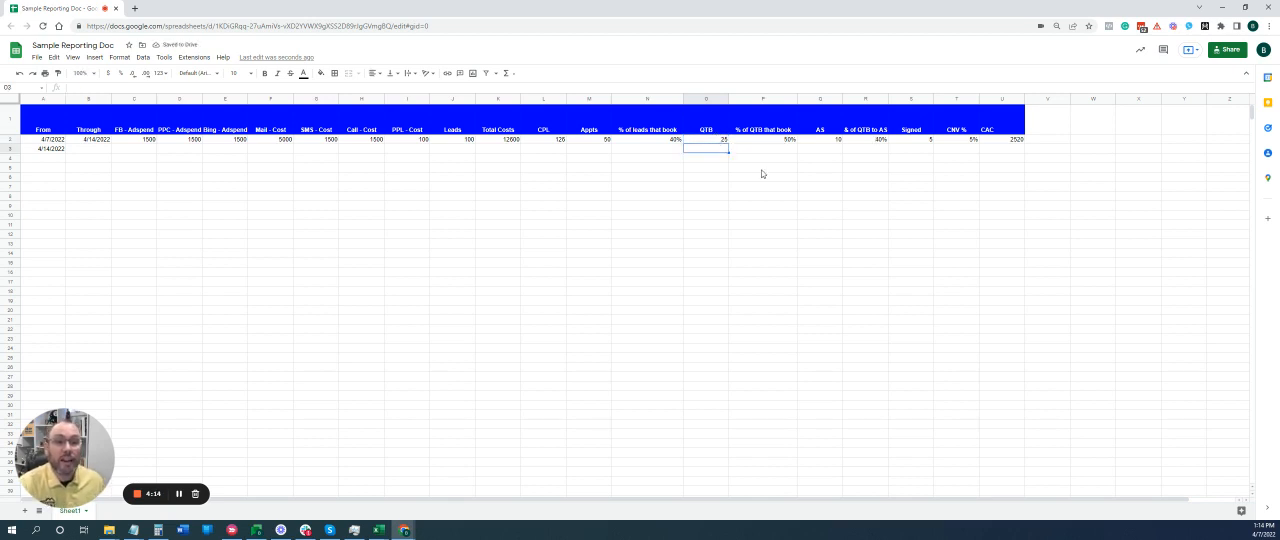
pyautogui.click(827, 141)
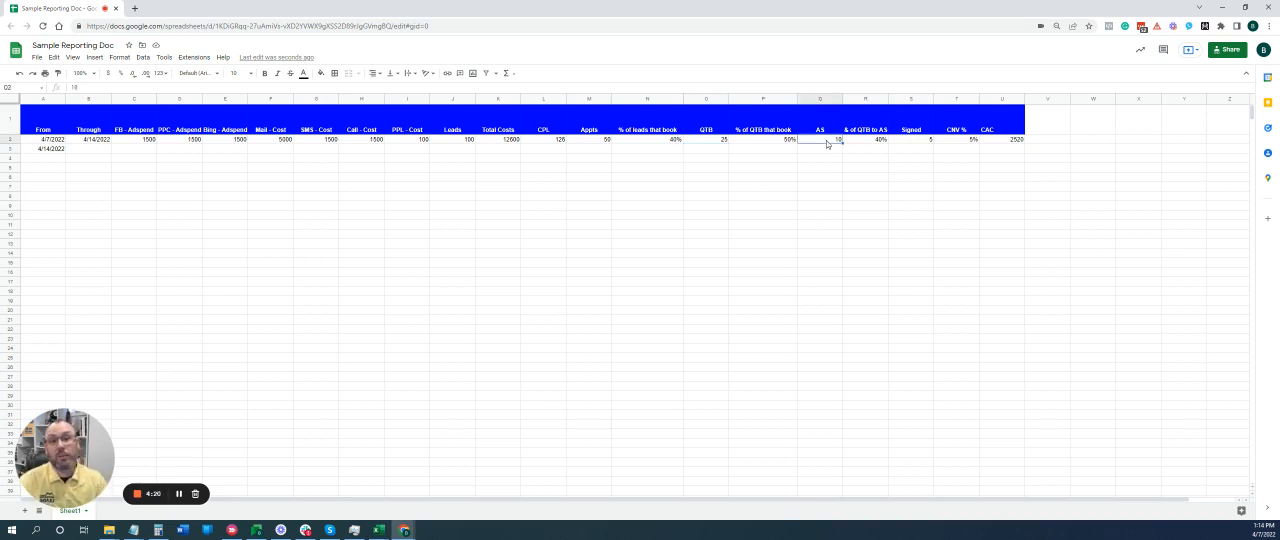
pyautogui.click(955, 142)
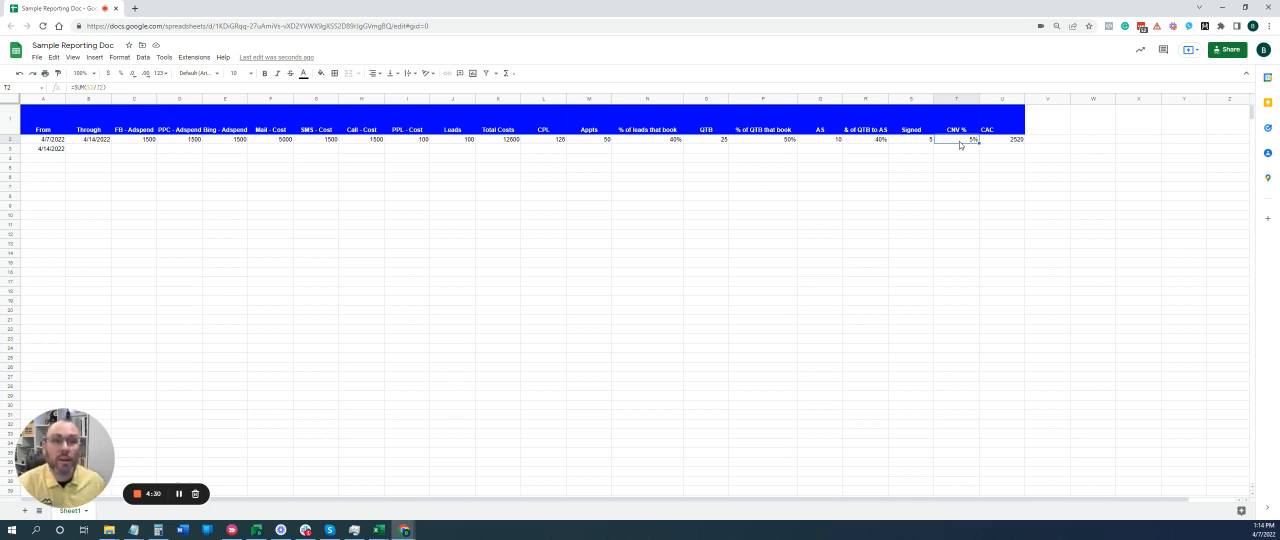
pyautogui.click(1016, 143)
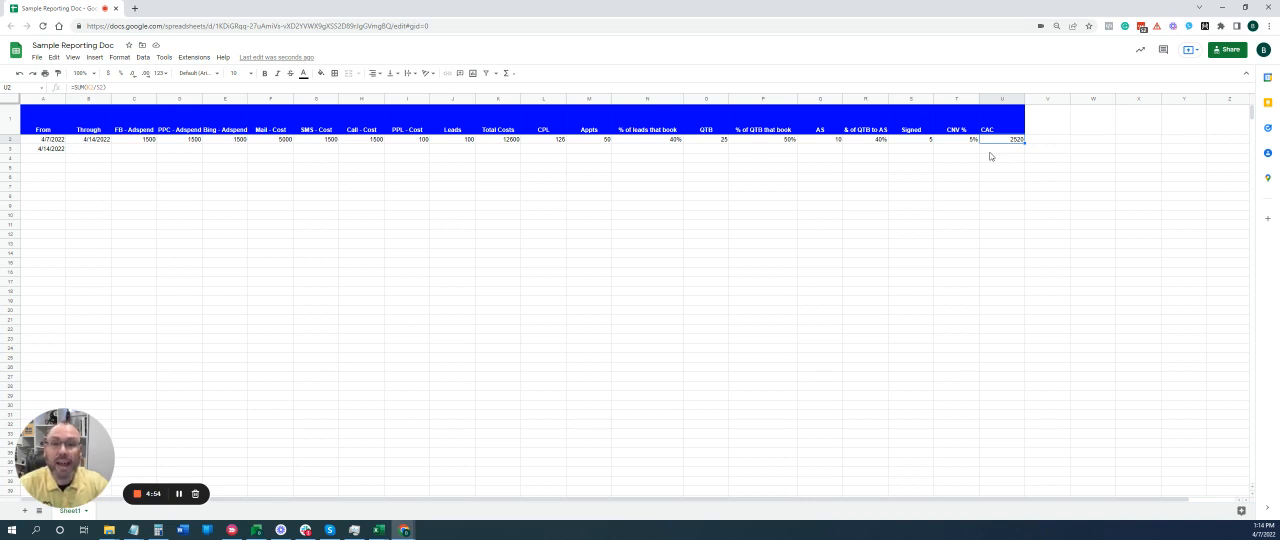
# Check the CPL formula in row 2 and set the Appts count to 30.
pyautogui.click(551, 141)
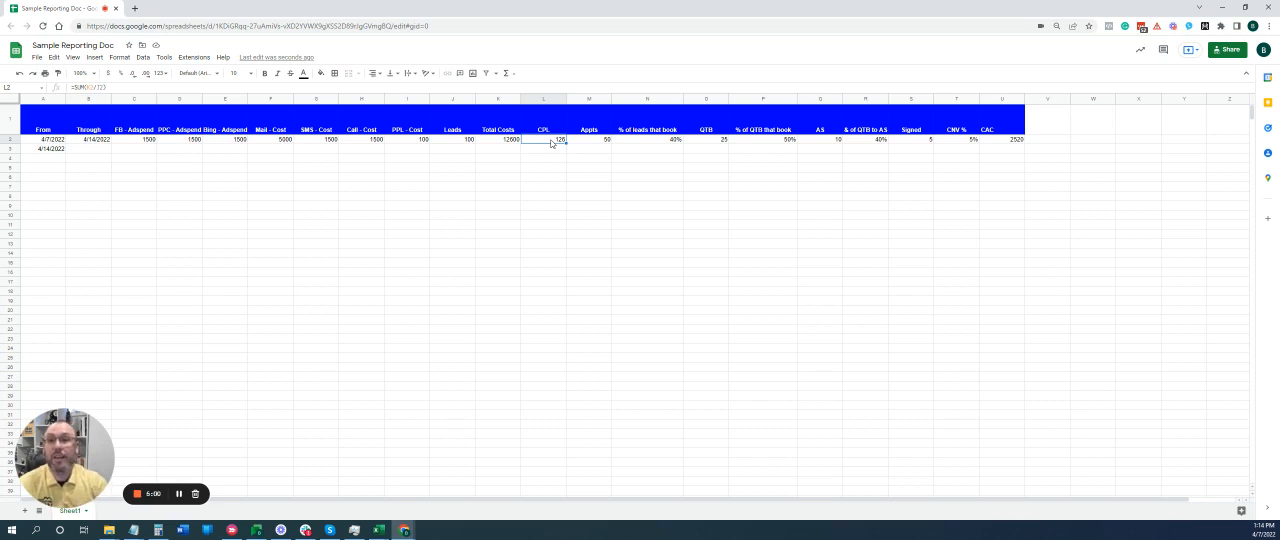
pyautogui.click(590, 141)
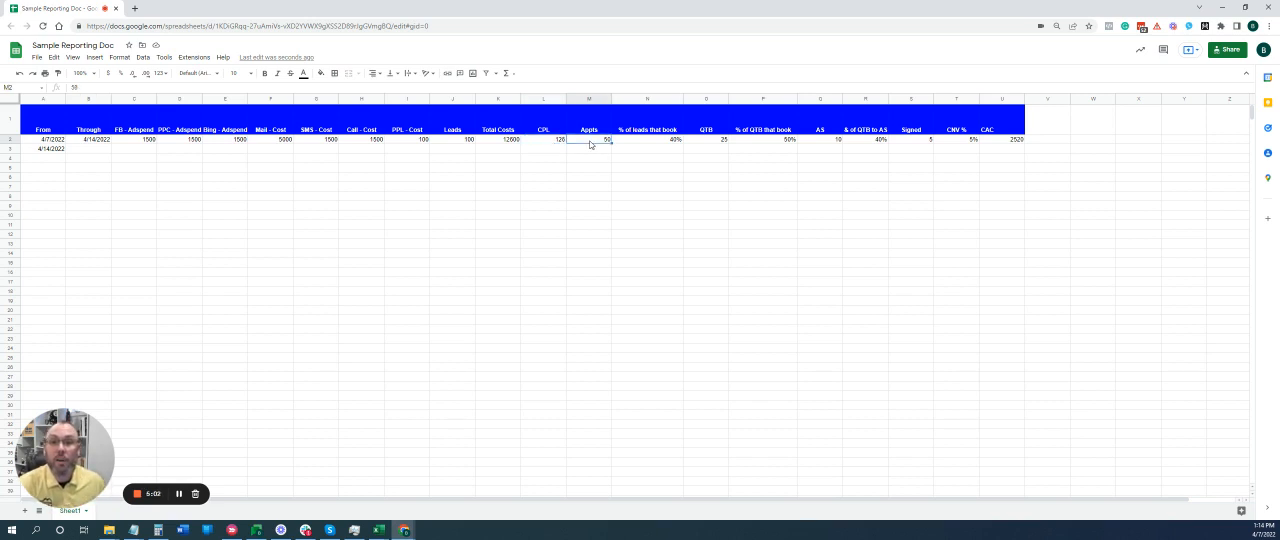
pyautogui.write('30')
pyautogui.press('Return')
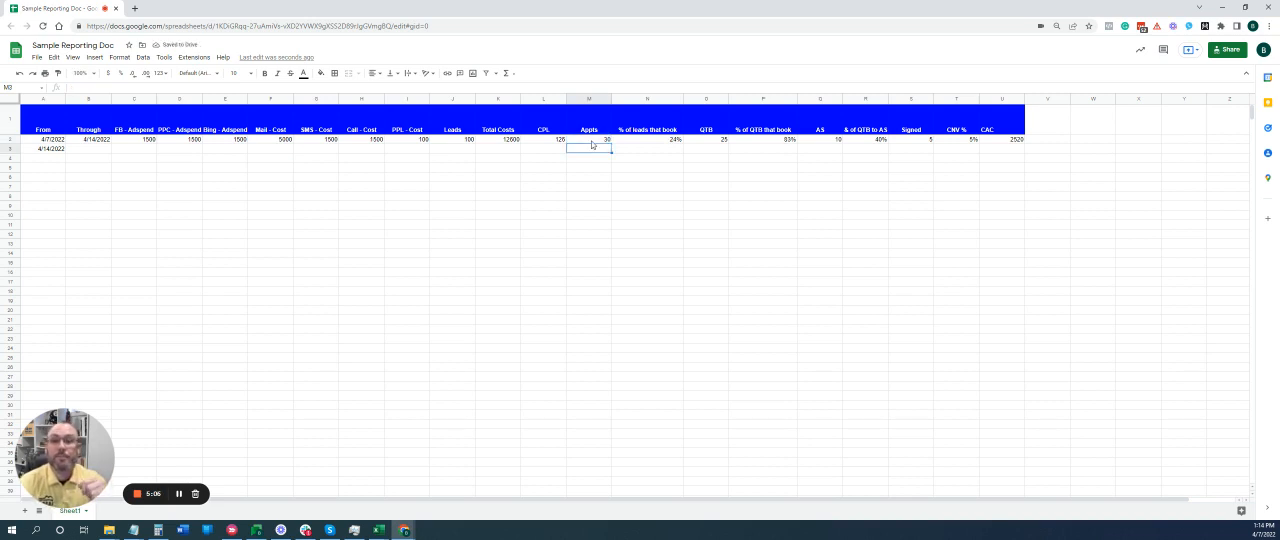
# Set the Appts count in row 2 to 35.
pyautogui.click(75, 151)
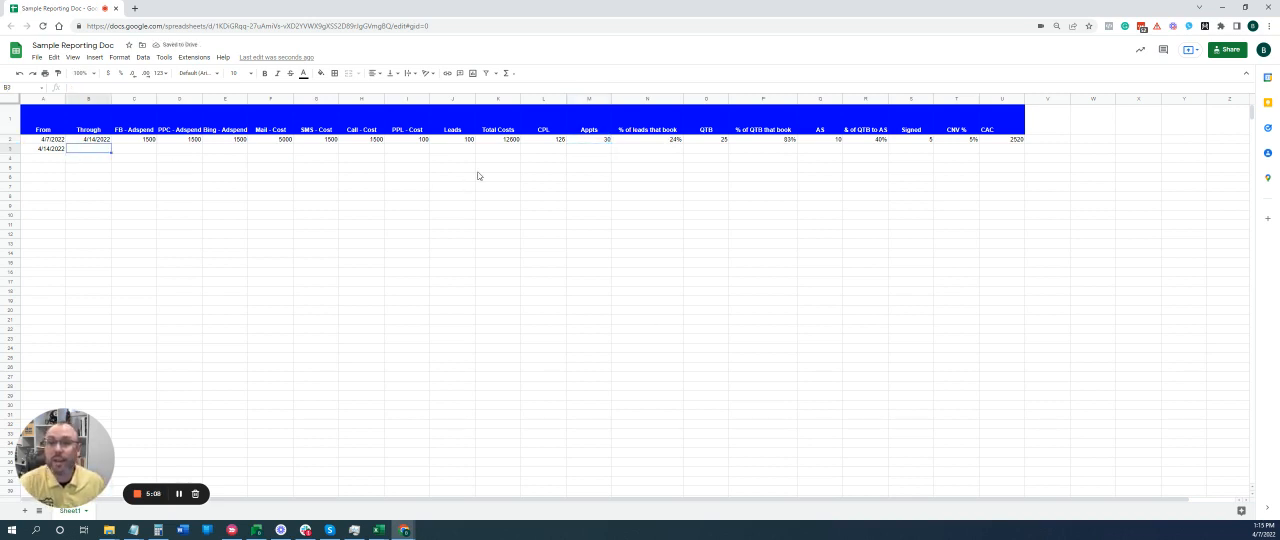
pyautogui.click(590, 149)
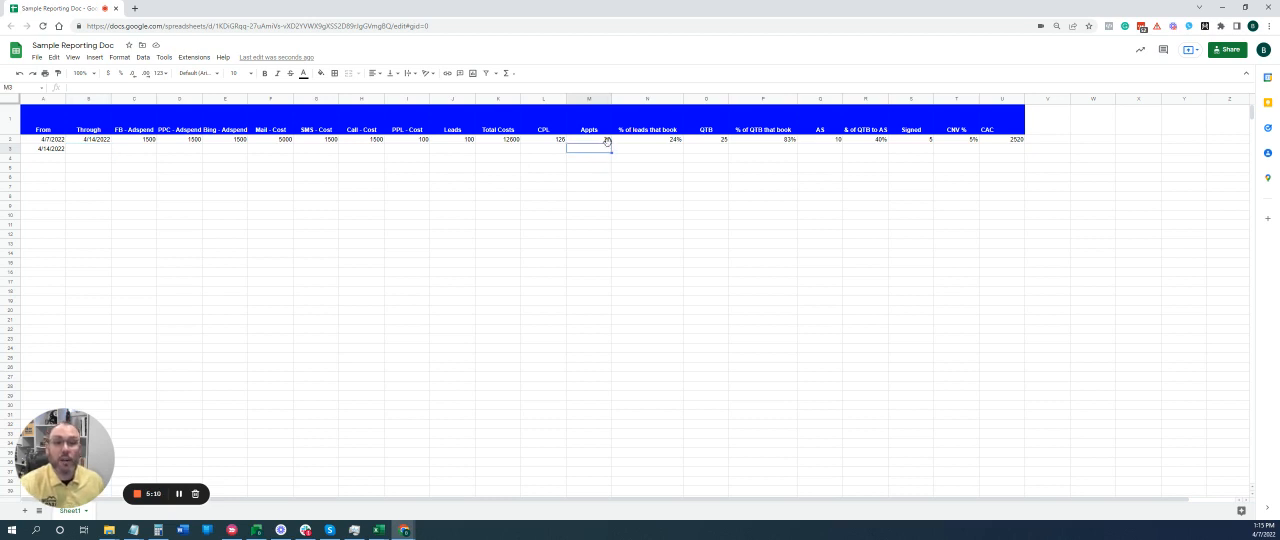
pyautogui.click(593, 142)
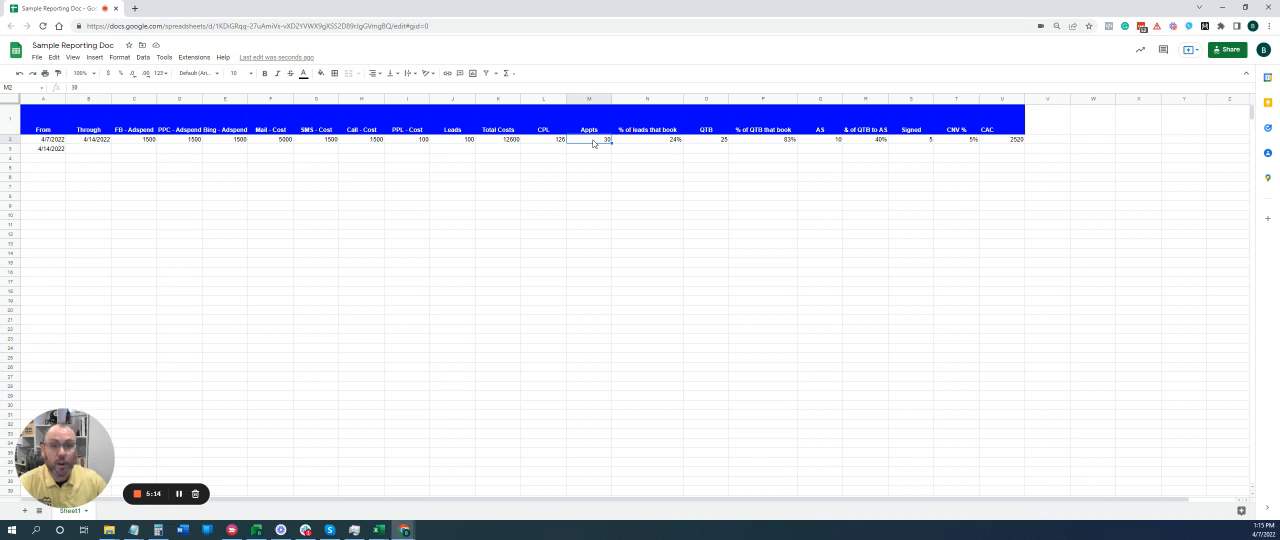
pyautogui.write('35')
pyautogui.press('Return')
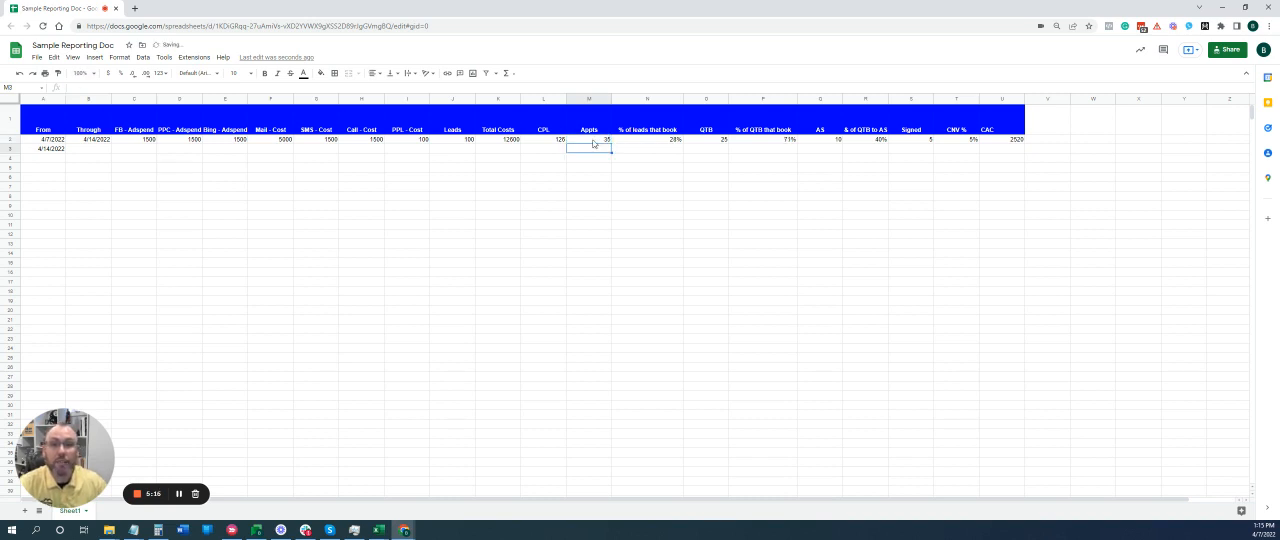
# Set the AS count in row 2 to 11.
pyautogui.click(817, 141)
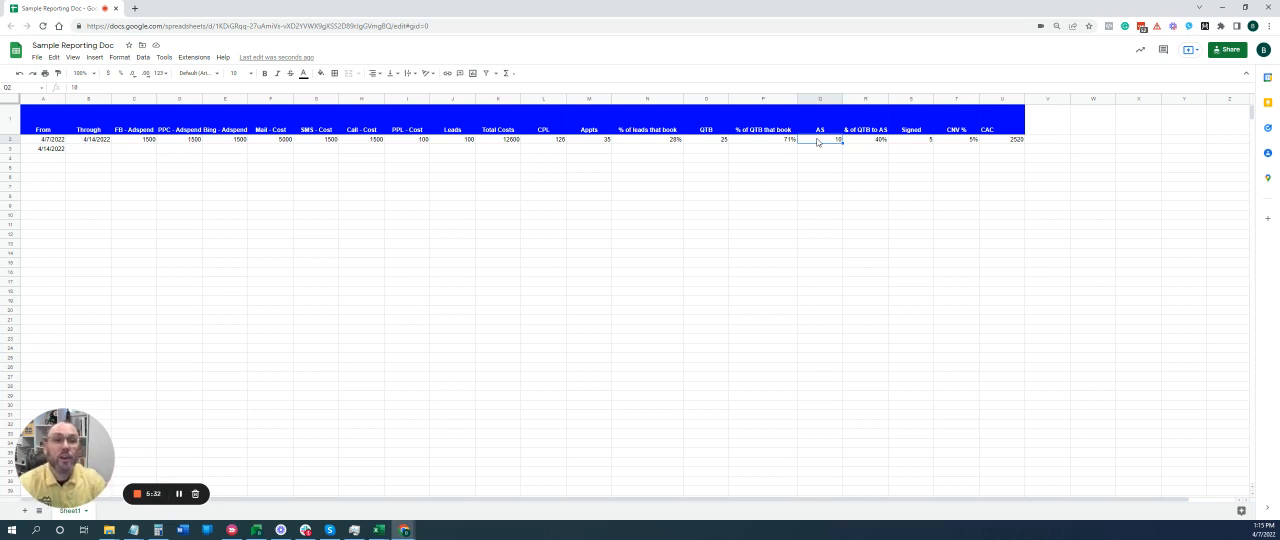
pyautogui.doubleClick(818, 141)
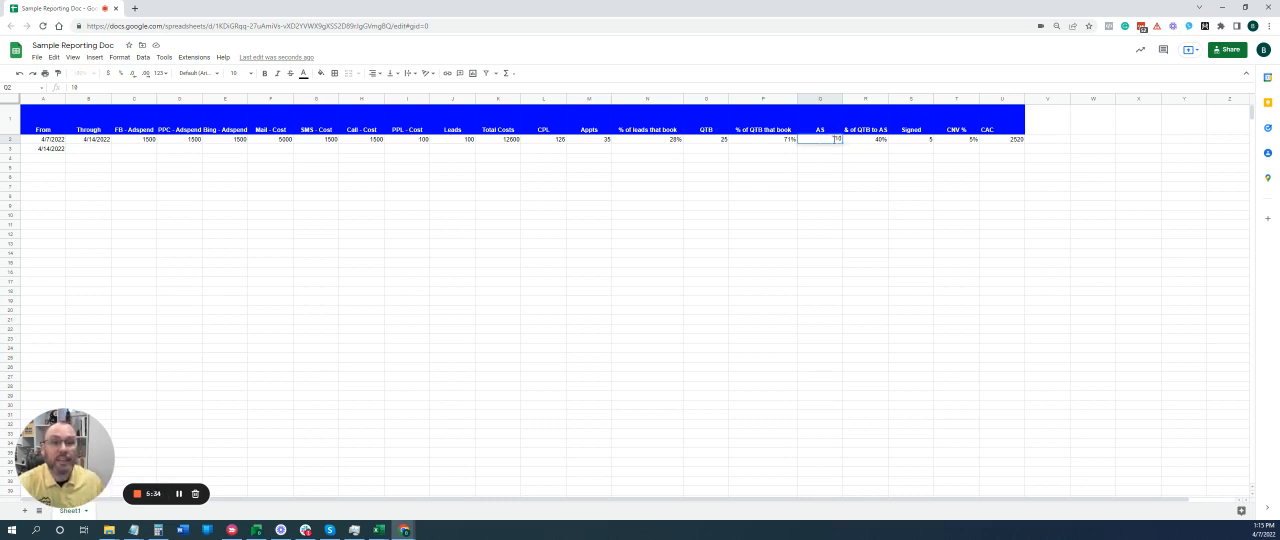
pyautogui.write('11')
pyautogui.press('Return')
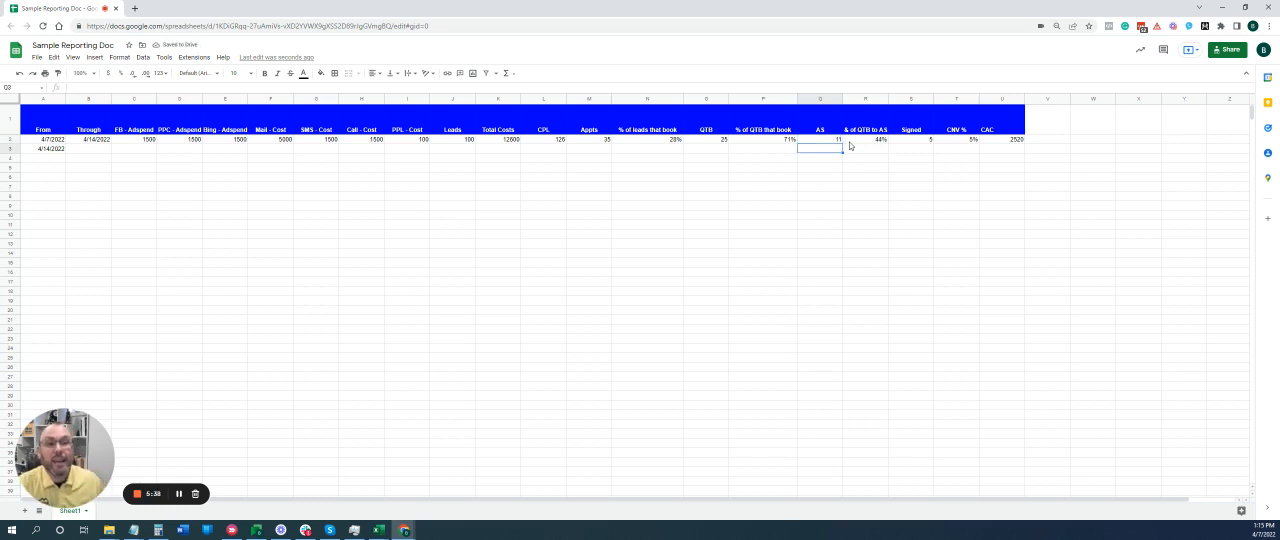
# Check the CAC cell in row 2 and set the Signed count to 6.
pyautogui.click(998, 141)
pyautogui.click(924, 142)
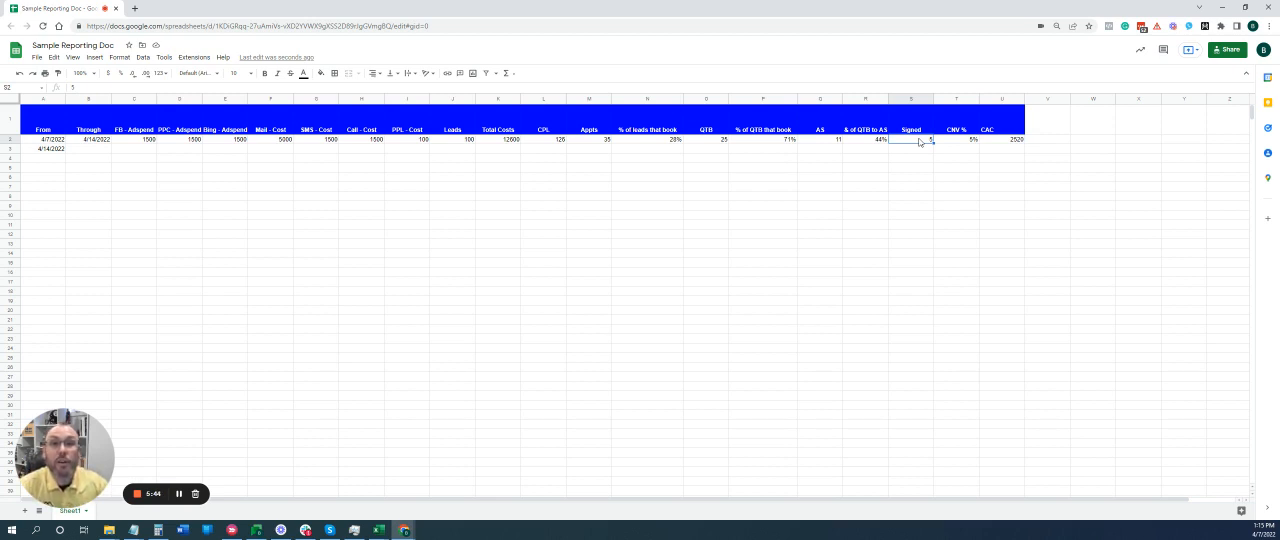
pyautogui.write('6')
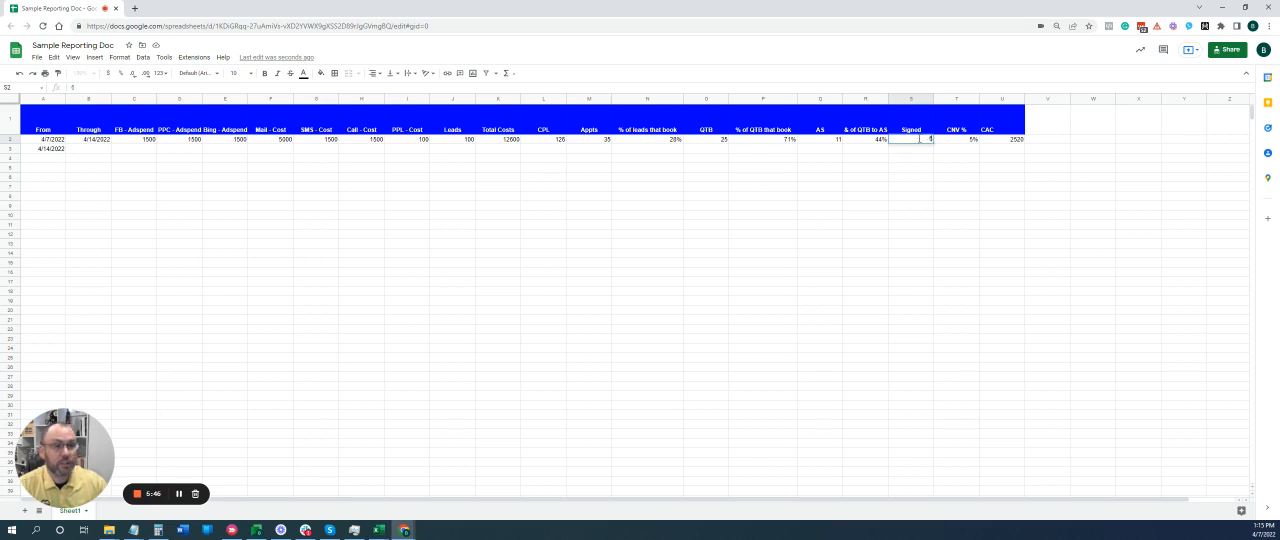
pyautogui.press('Return')
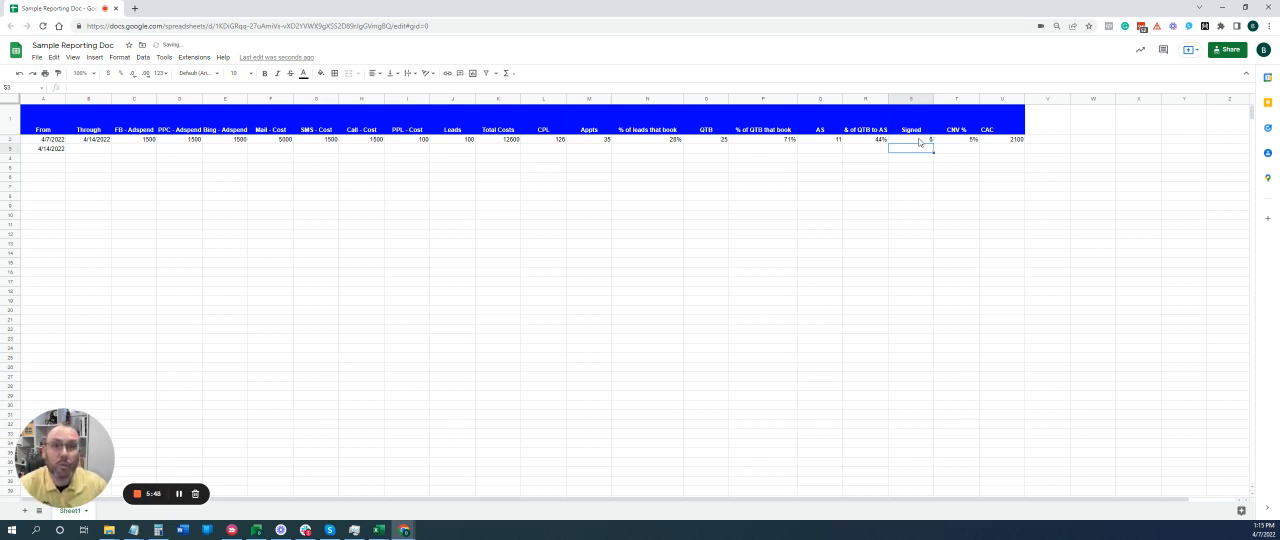